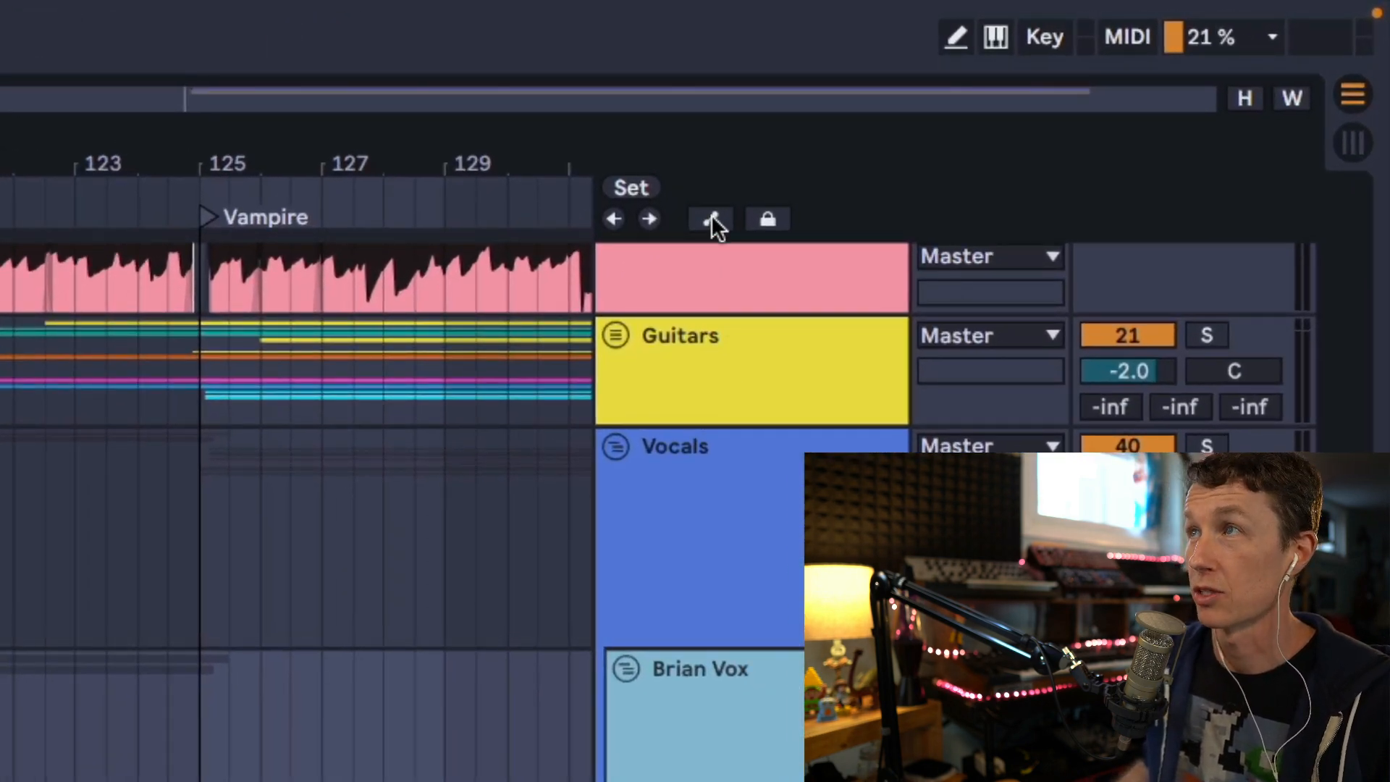
Show the arrangement's automation lanes with the Vox group's track volume and start playback before the Build section
left_click(713, 217)
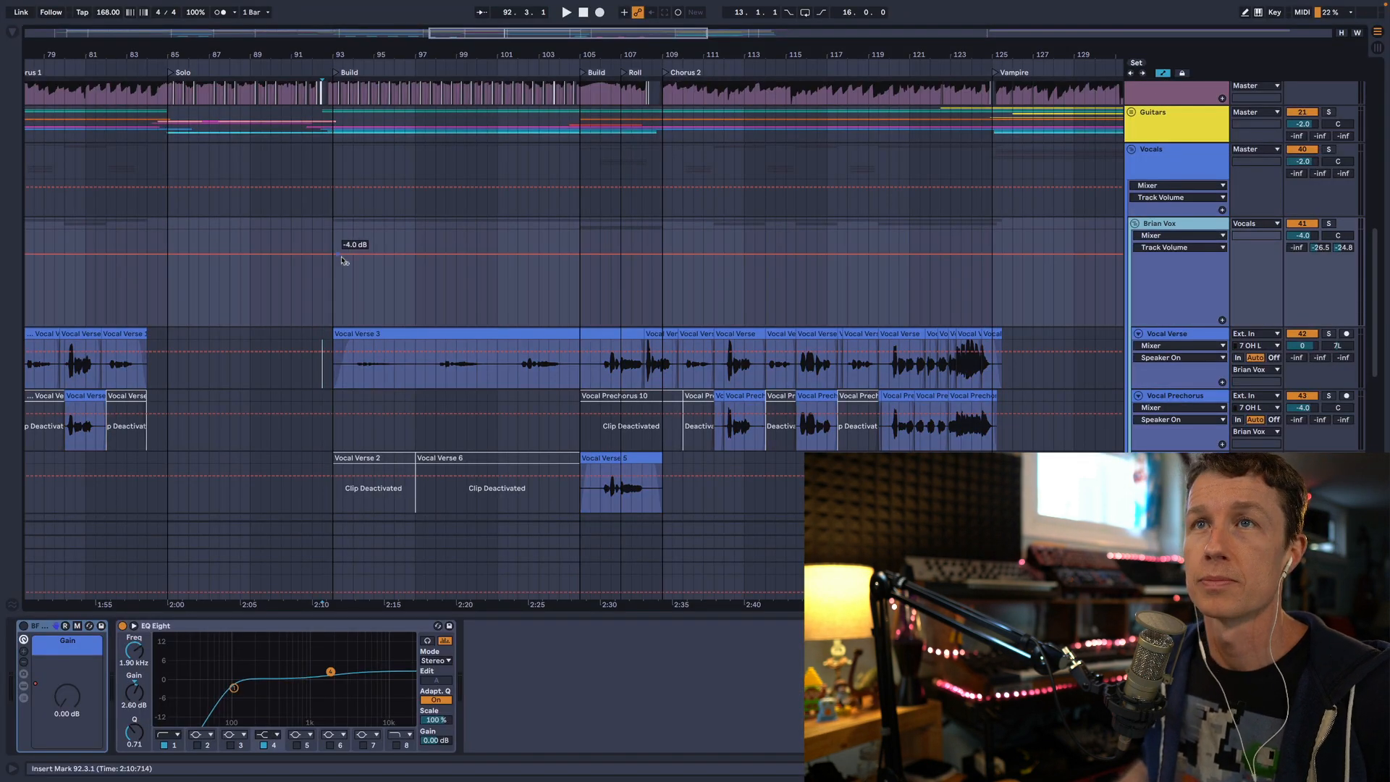
left_click(1299, 236)
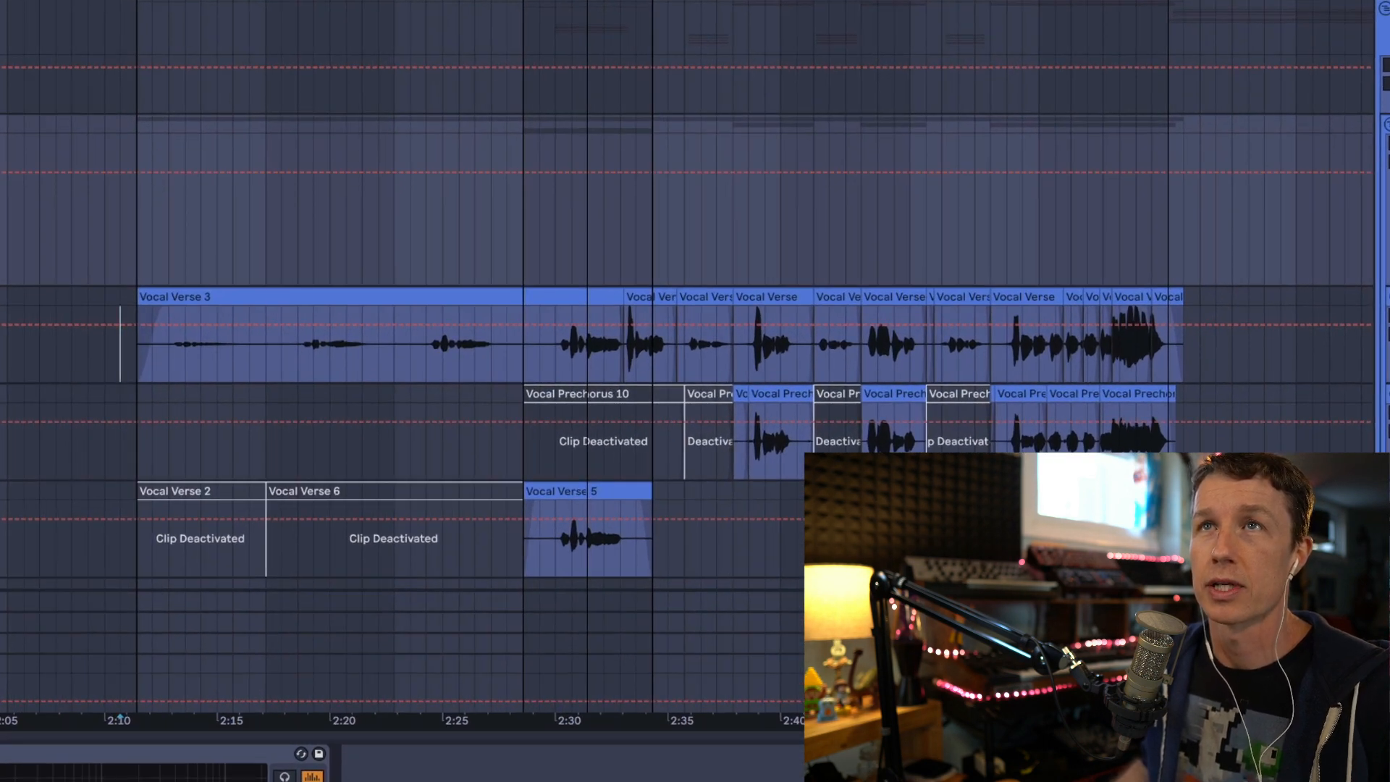
key("space")
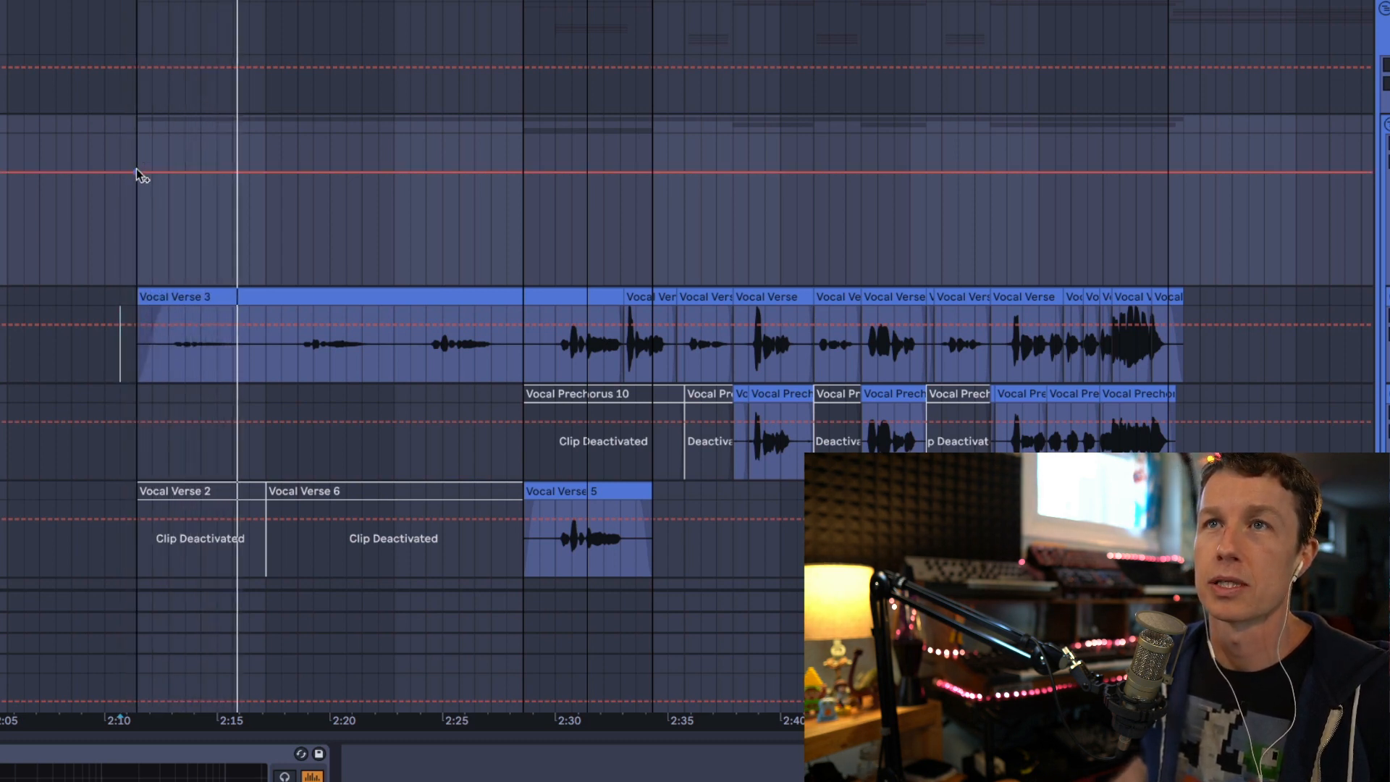
Automate the Vox group's track volume over Vocal Verse 3, fading down to -5.3 dB and rising to about -1.0 dB in the second Build
left_click_drag(143, 173, 298, 170)
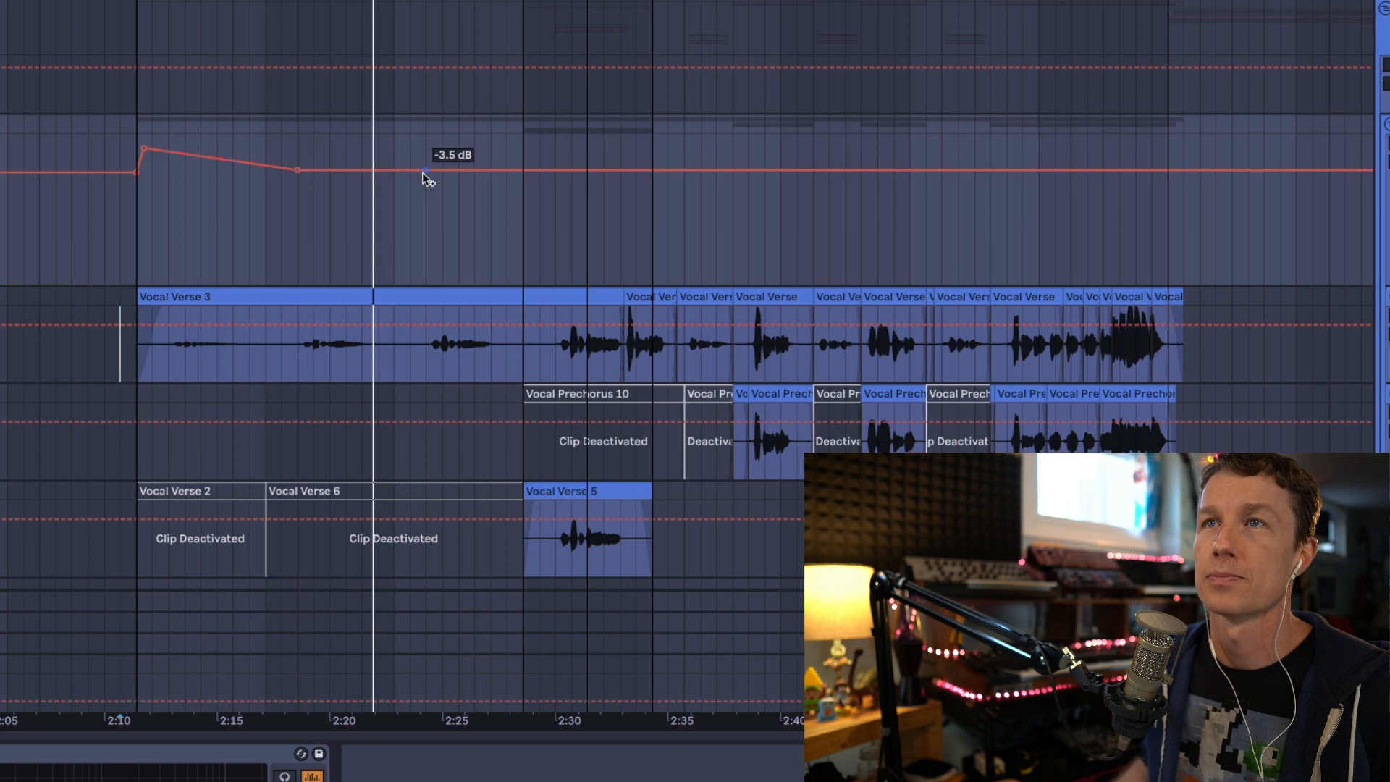
left_click_drag(423, 173, 425, 176)
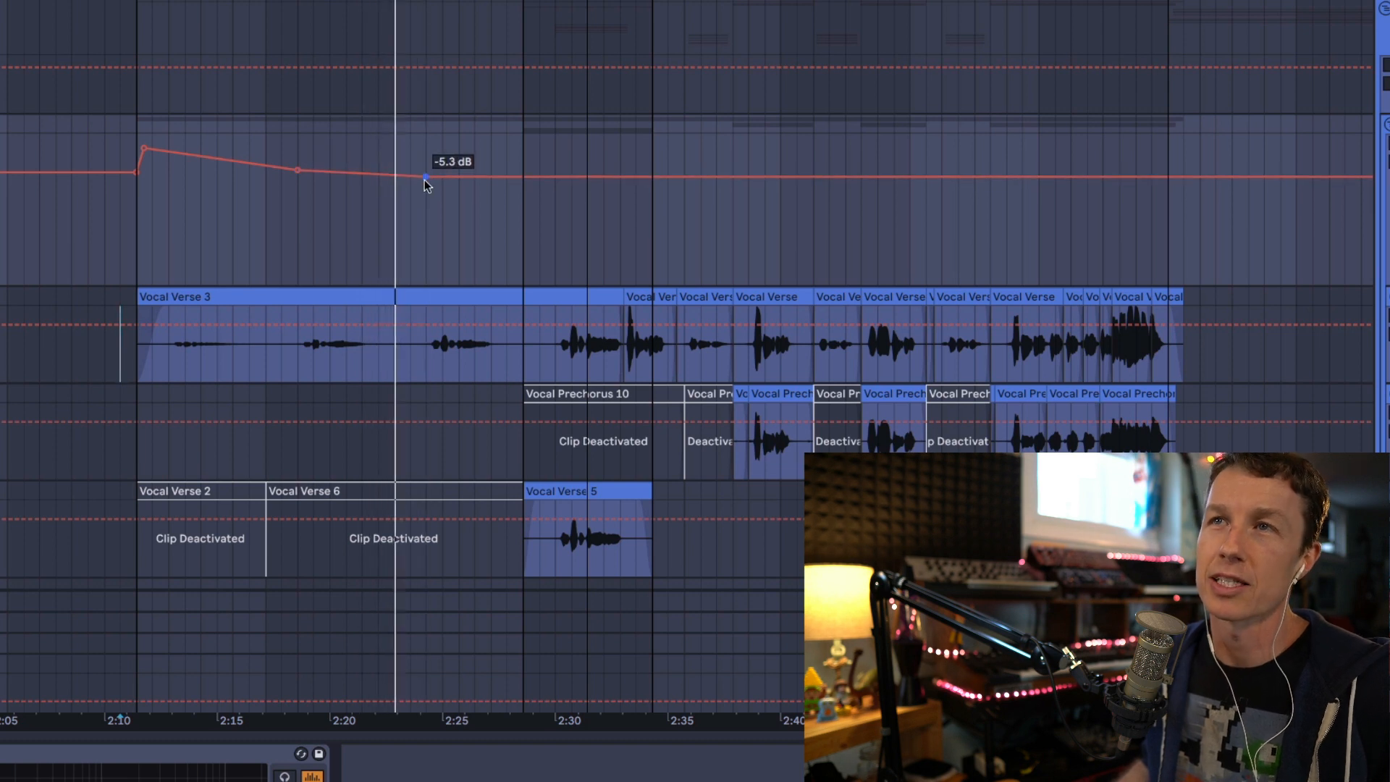
left_click(514, 176)
left_click_drag(551, 176, 551, 162)
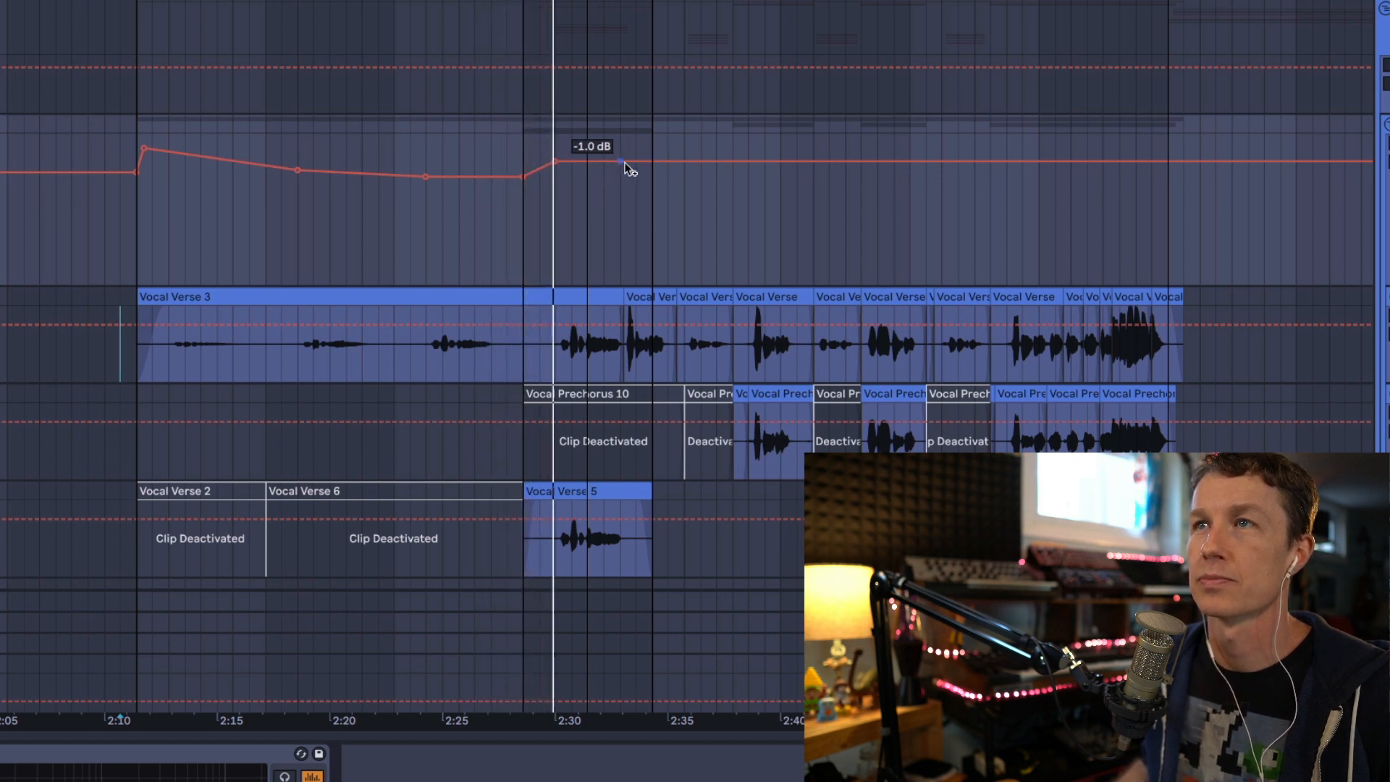
Extend the track volume automation into Chorus 2 with a dip and a rise, and override it by lowering the Vox group's fader
left_click(623, 161)
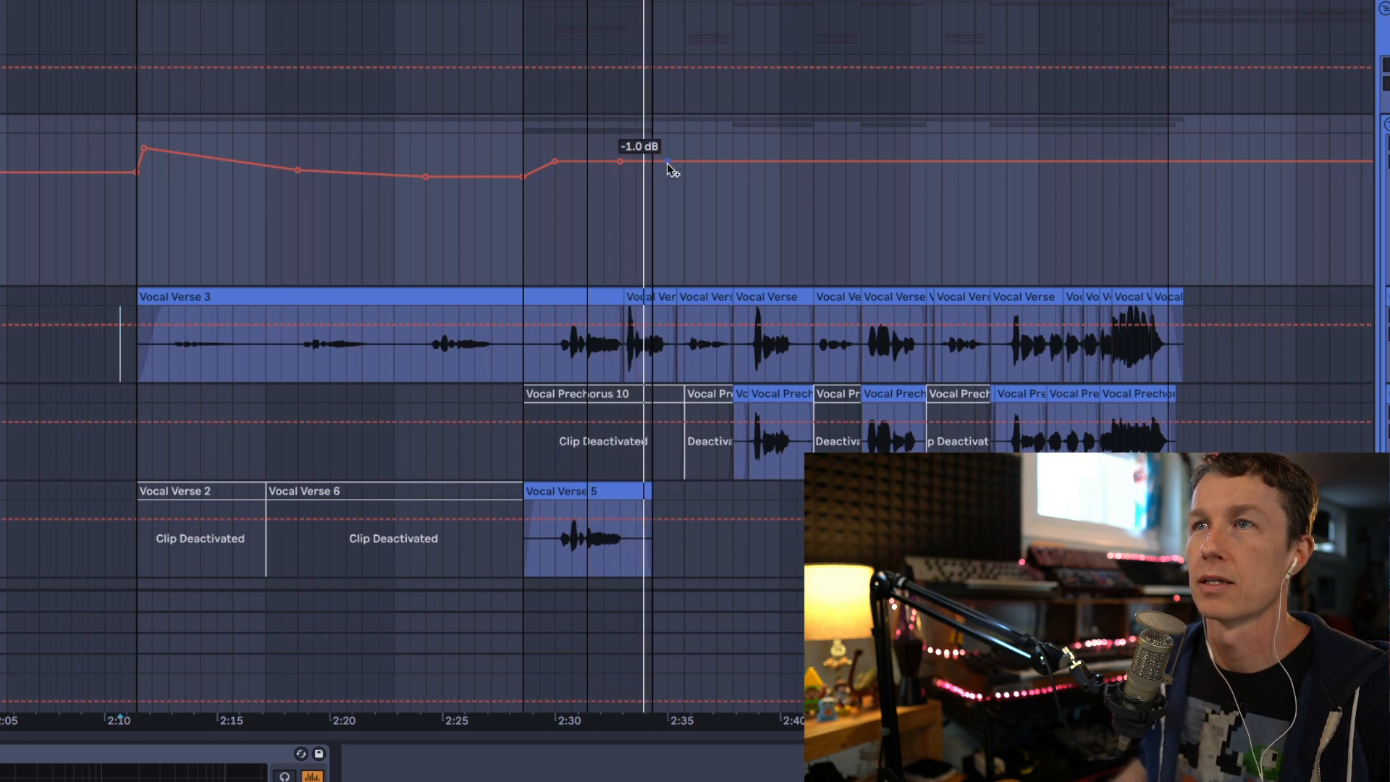
left_click_drag(685, 162, 750, 165)
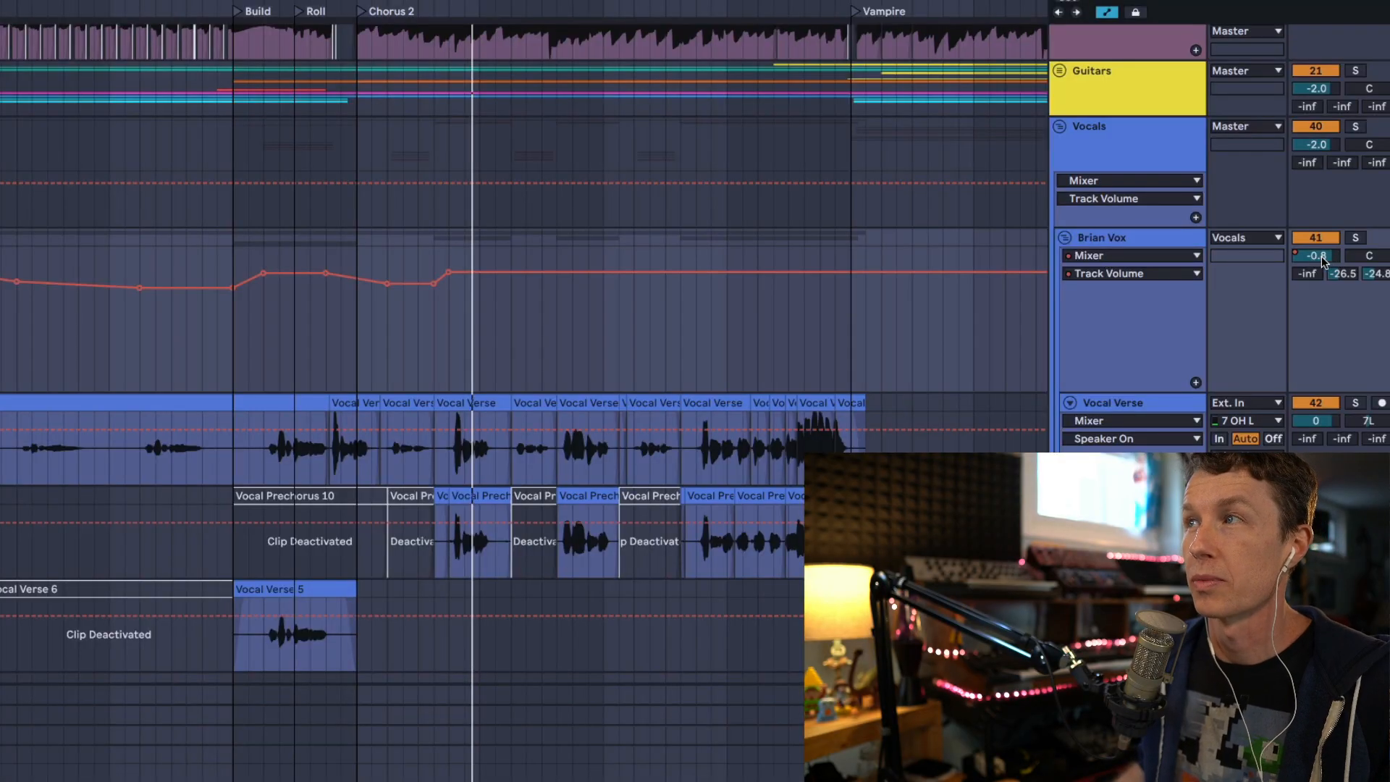
left_click_drag(1320, 262, 1320, 267)
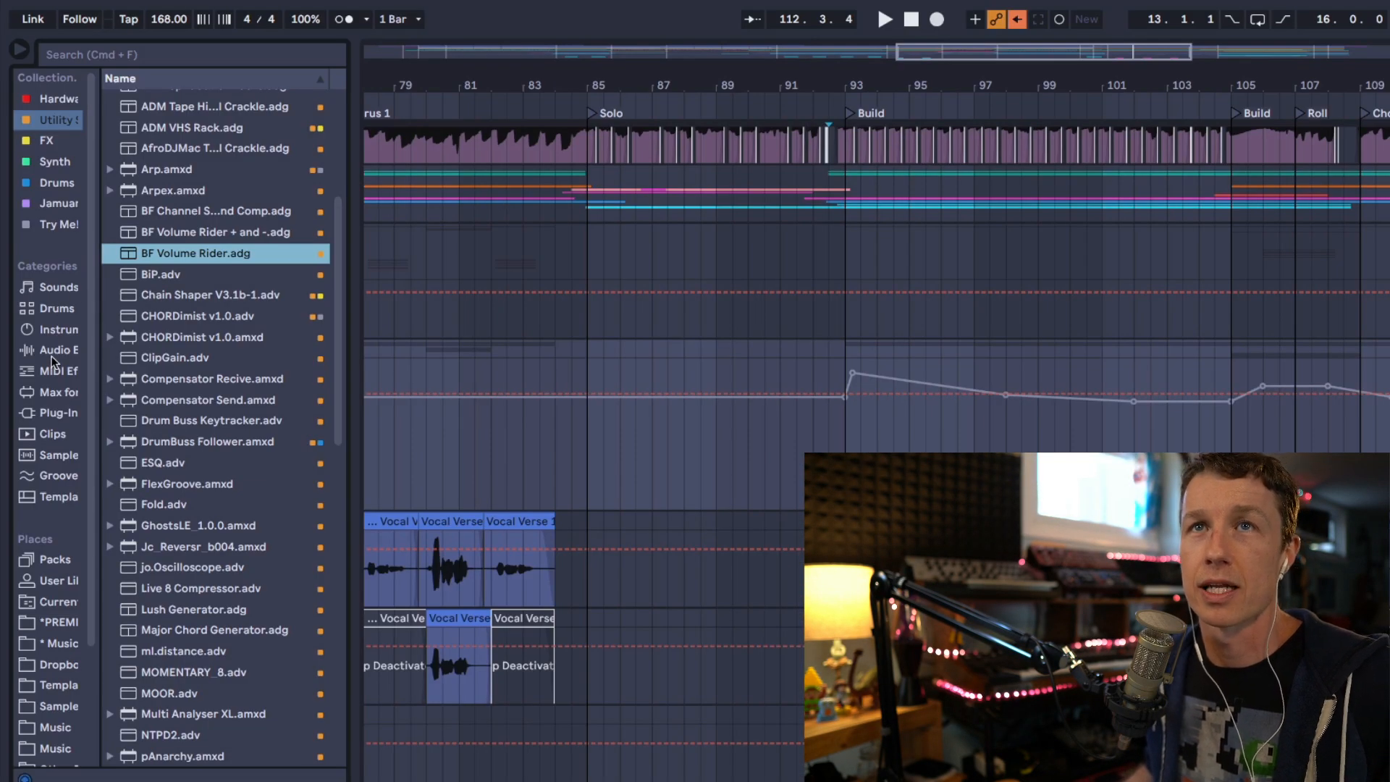
Add the Utility audio effect to the Vox group after EQ Eight
left_click(52, 352)
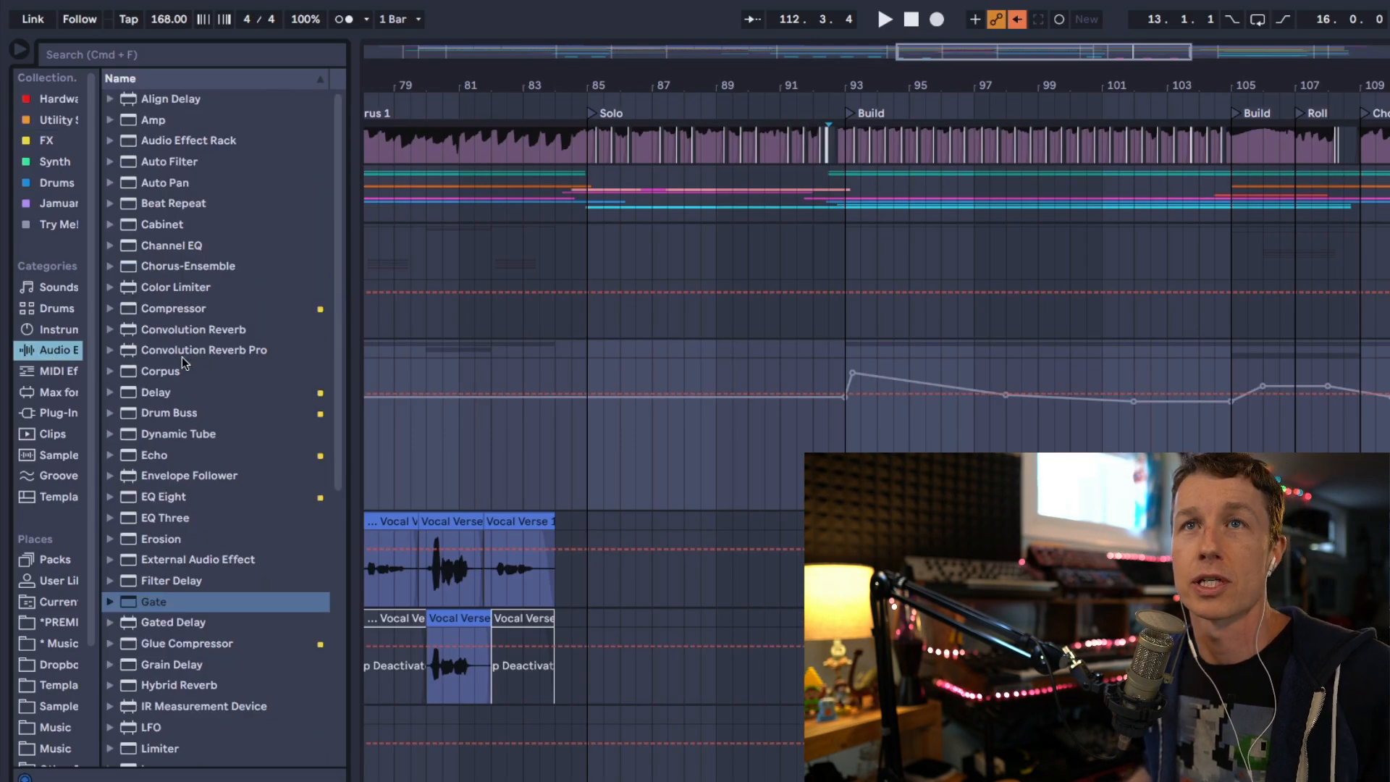
scroll(172, 655, "down", 10)
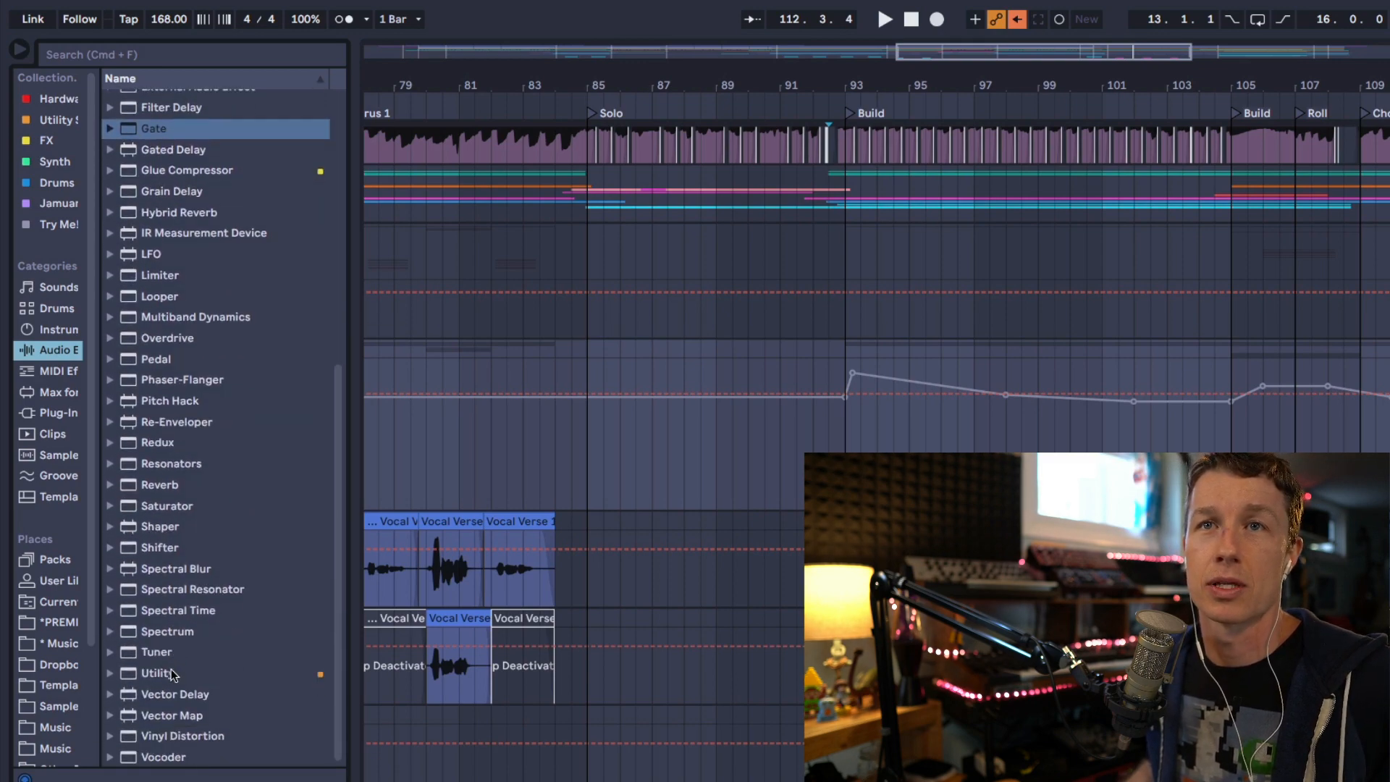
left_click(172, 671)
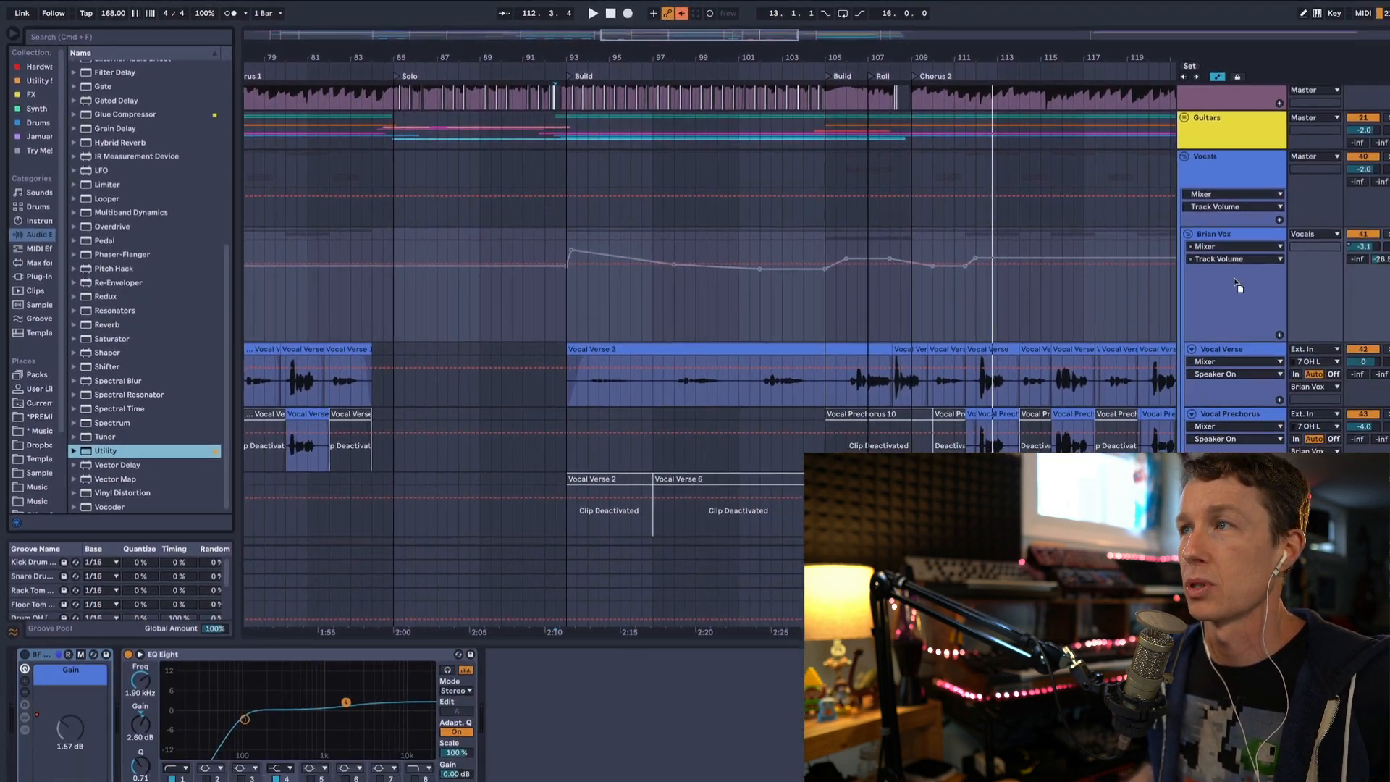
left_click_drag(101, 430, 648, 672)
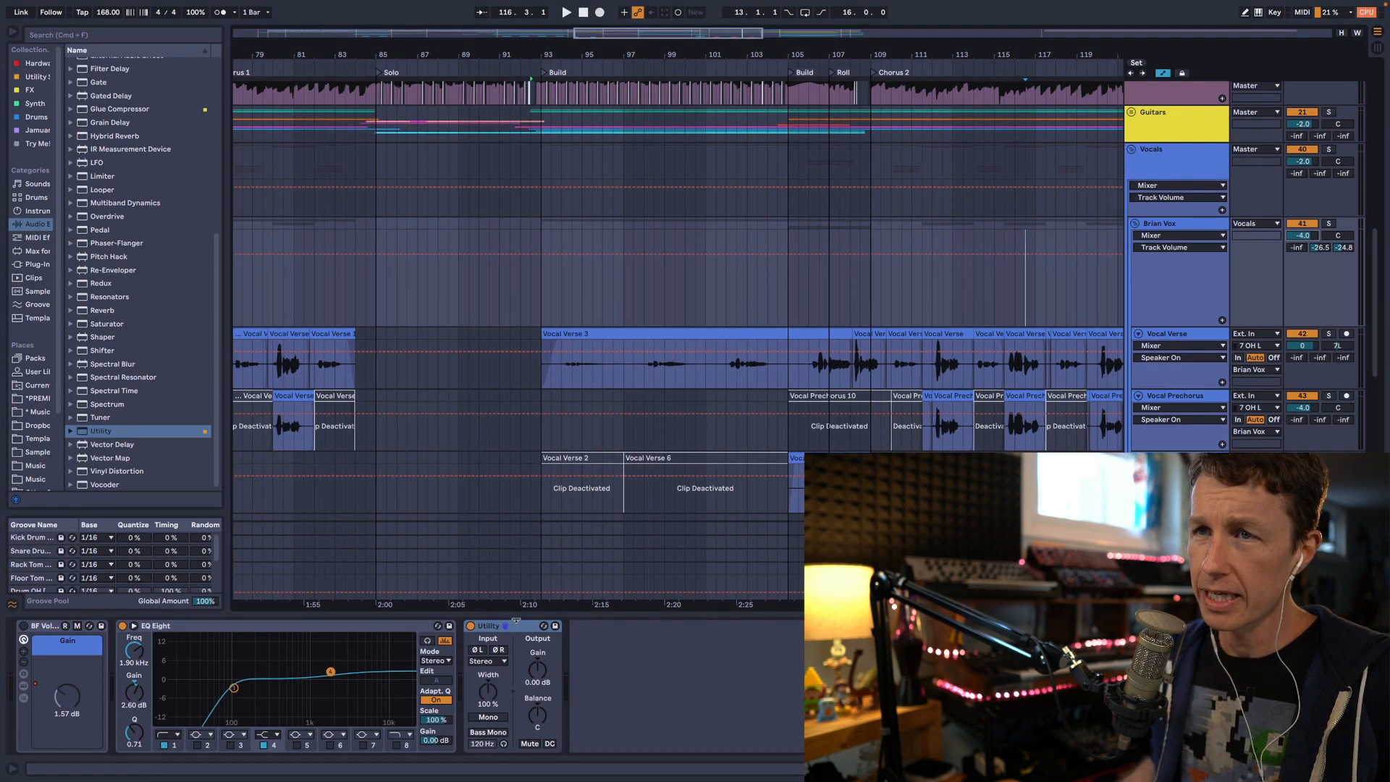
Draw Utility Gain automation over Vocal Verse 3 with two peaks and a deep dip between them
left_click(577, 540)
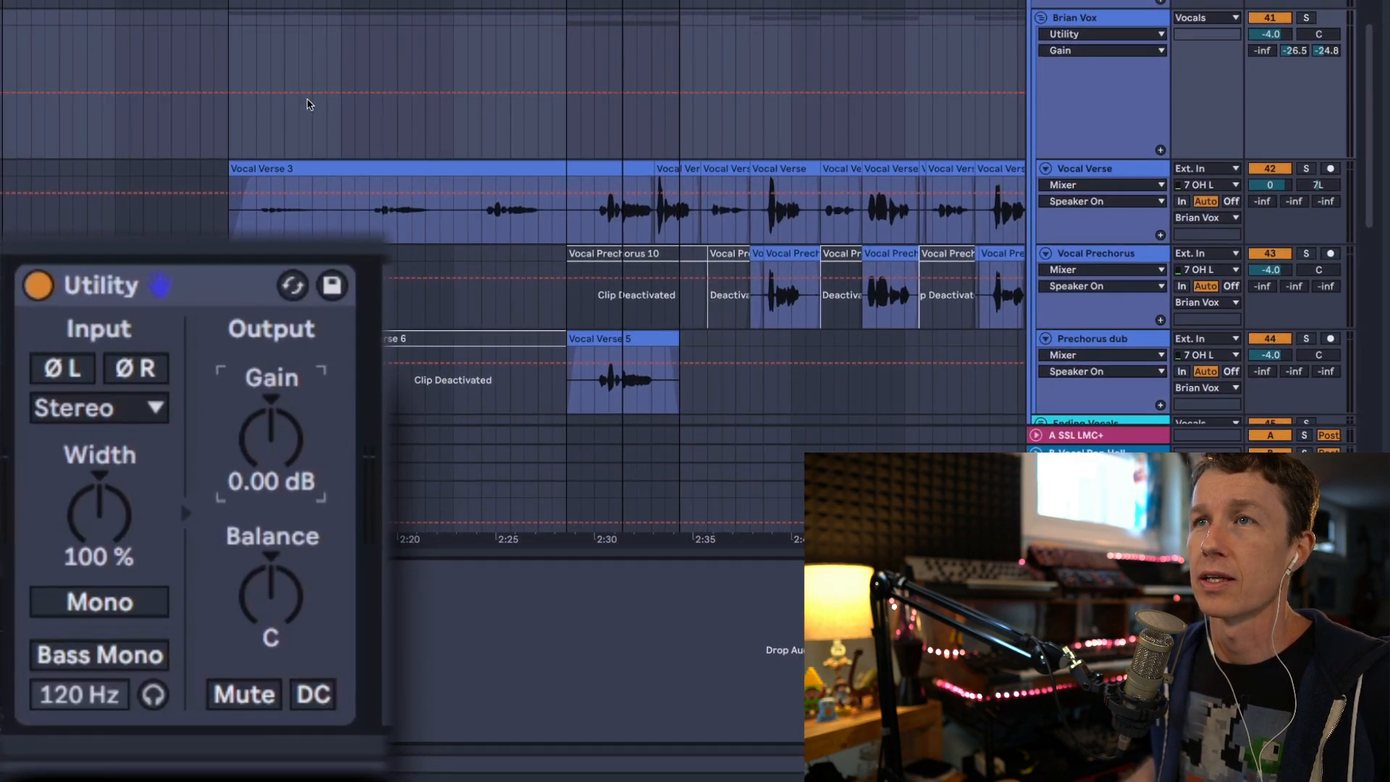
left_click(229, 93)
left_click_drag(255, 93, 312, 87)
left_click_drag(397, 87, 425, 119)
left_click_drag(495, 119, 538, 86)
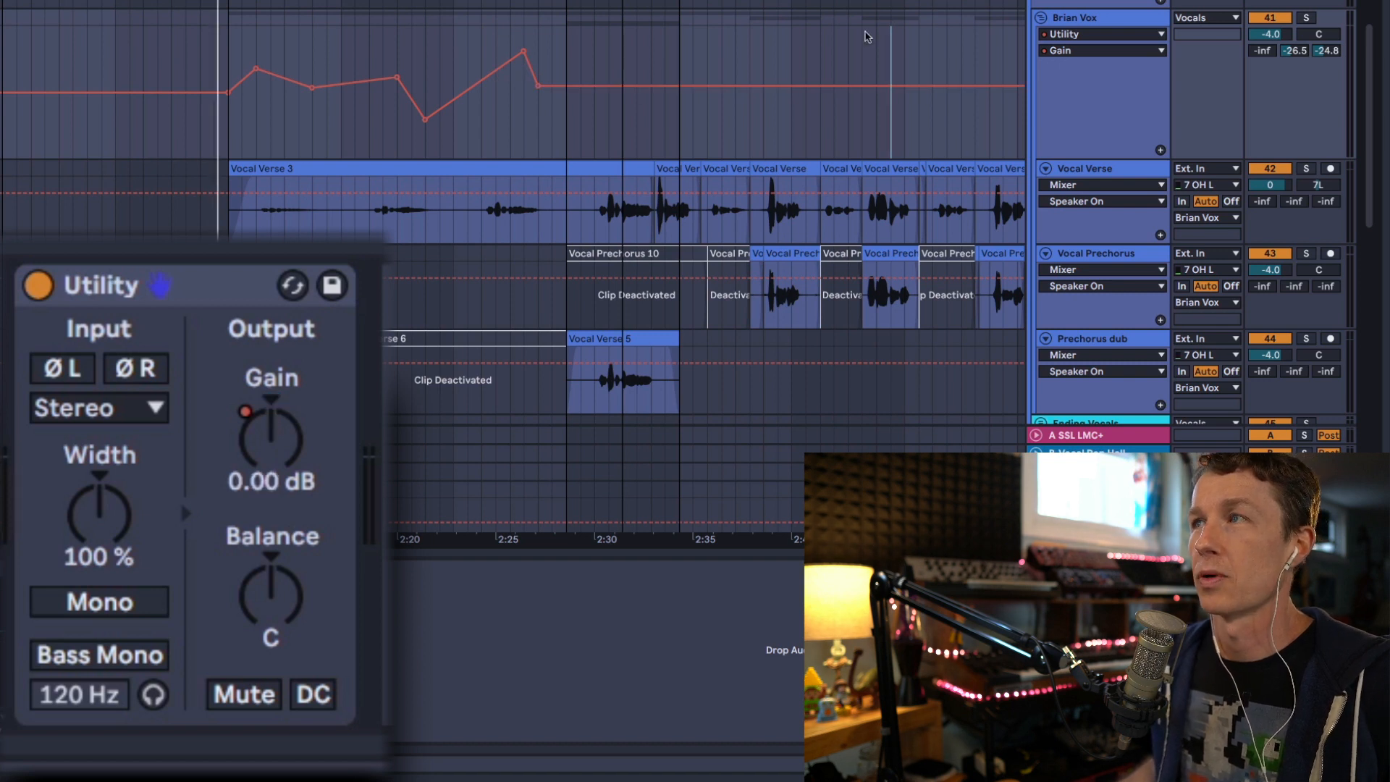
Lower the Vox group's track volume to -6.4 dB and raise the first peak of the Utility Gain automation
left_click_drag(1270, 34, 1270, 45)
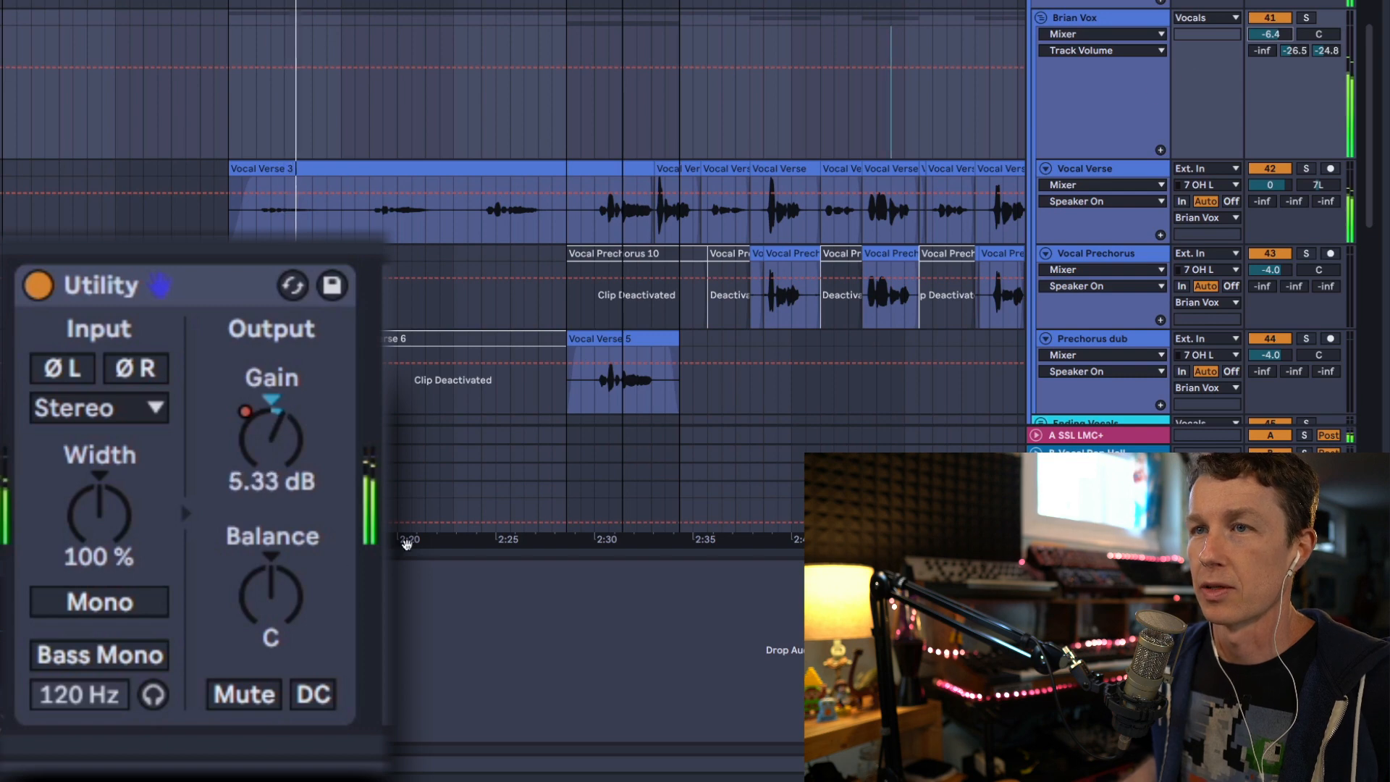
left_click(270, 438)
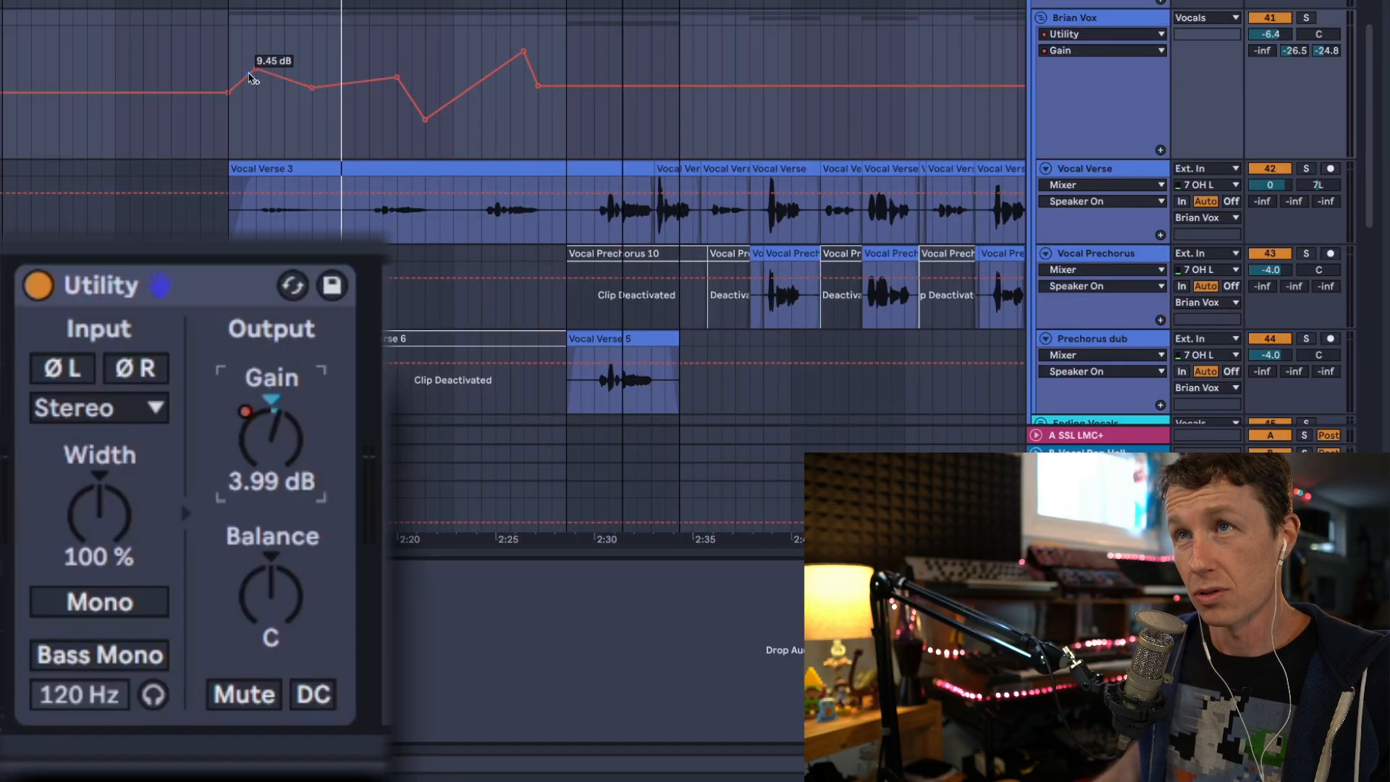
left_click_drag(256, 72, 271, 29)
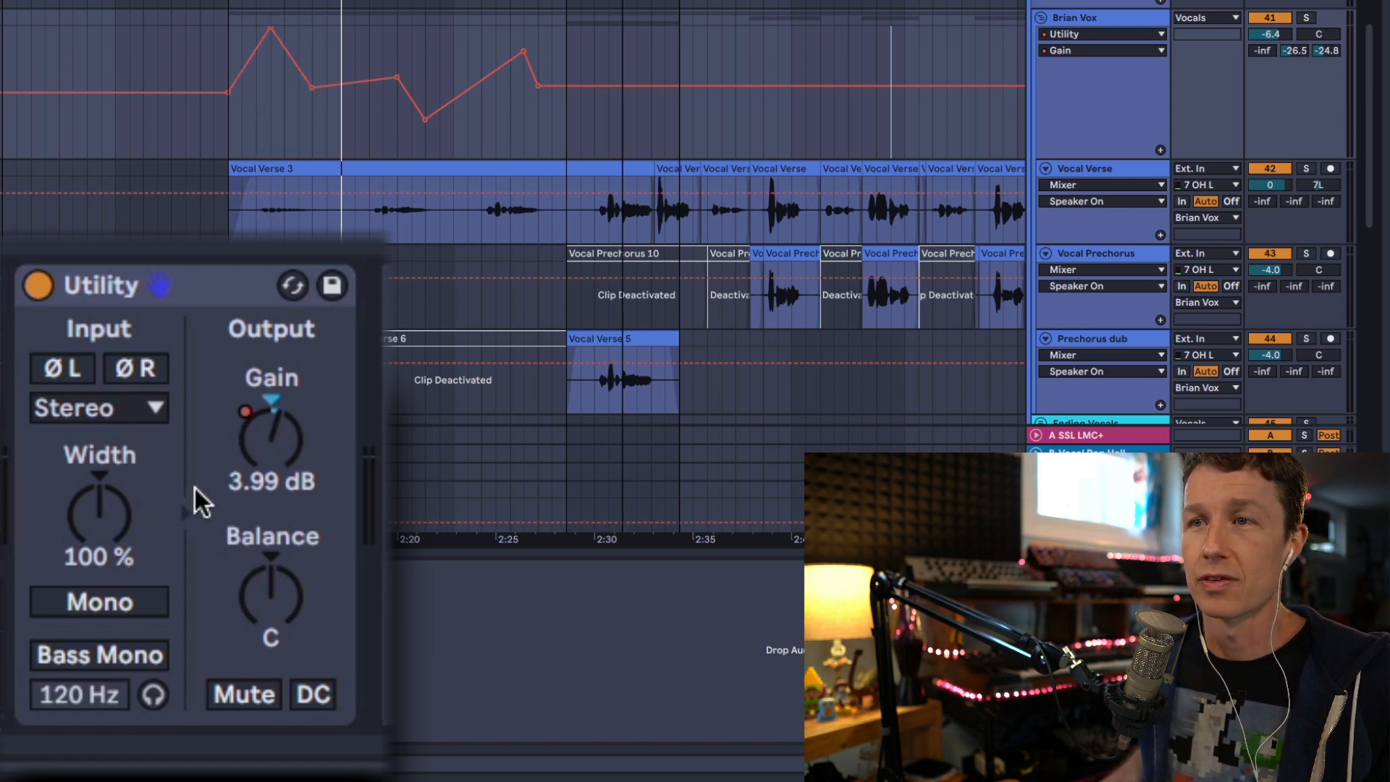
Override the Utility gain to 6.11 dB and reshape the middle Gain automation points over Vocal Verse 3
left_click_drag(270, 447, 270, 333)
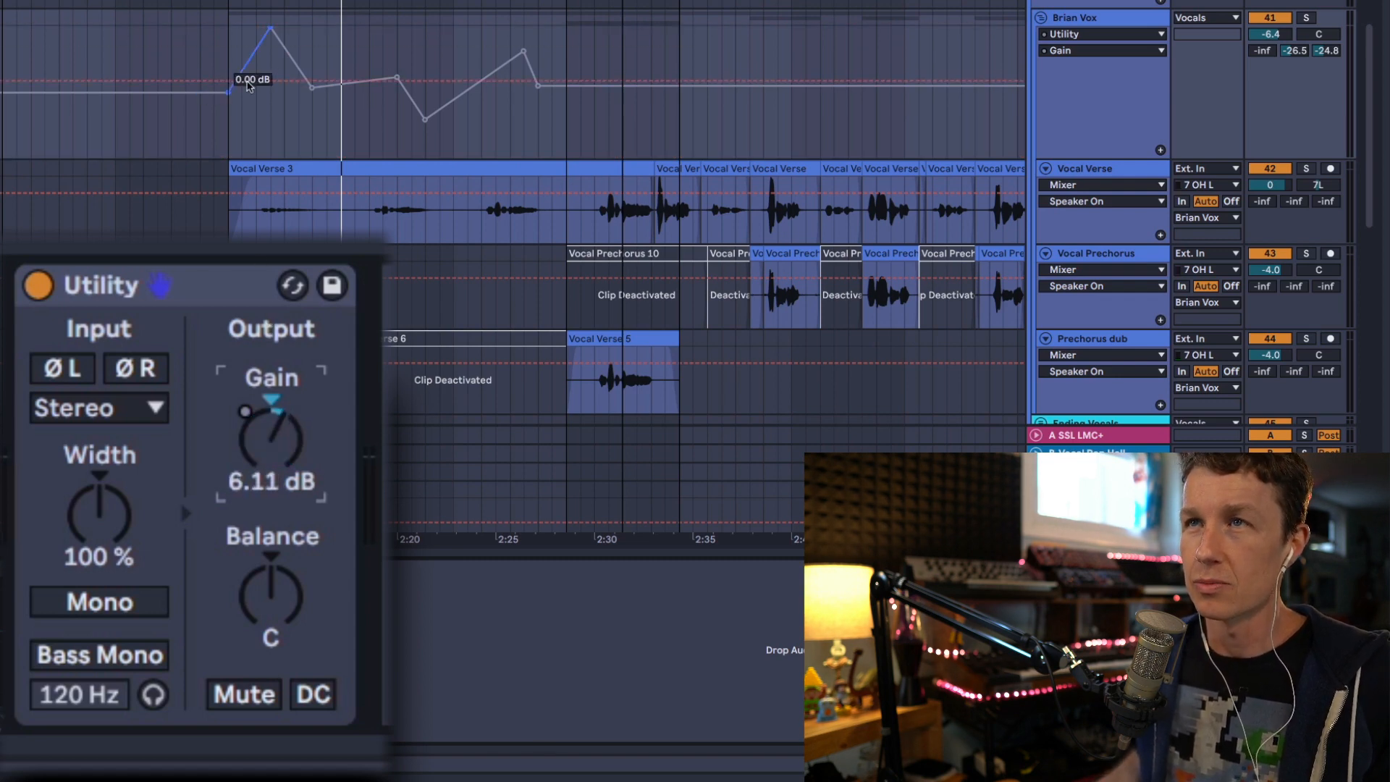
left_click(311, 86)
left_click_drag(359, 62, 354, 81)
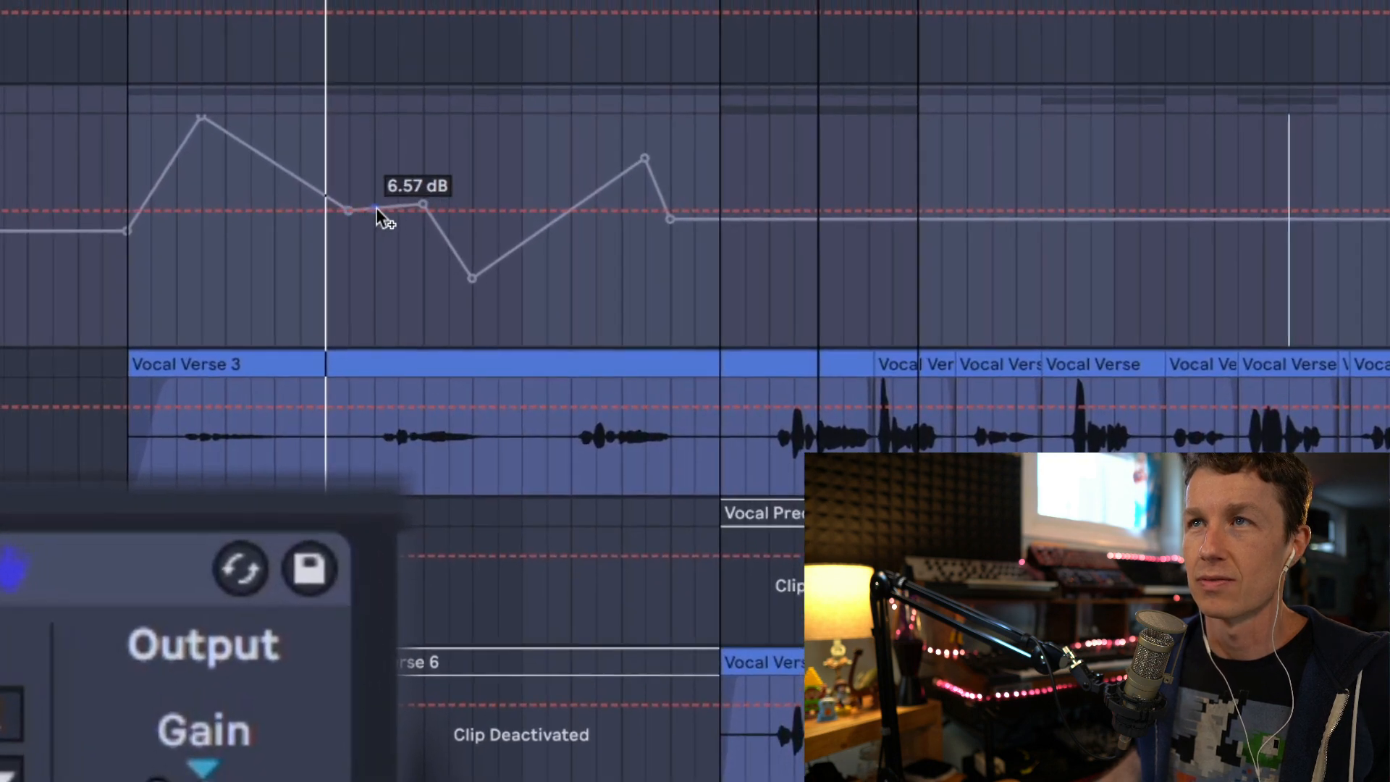
left_click_drag(383, 208, 384, 202)
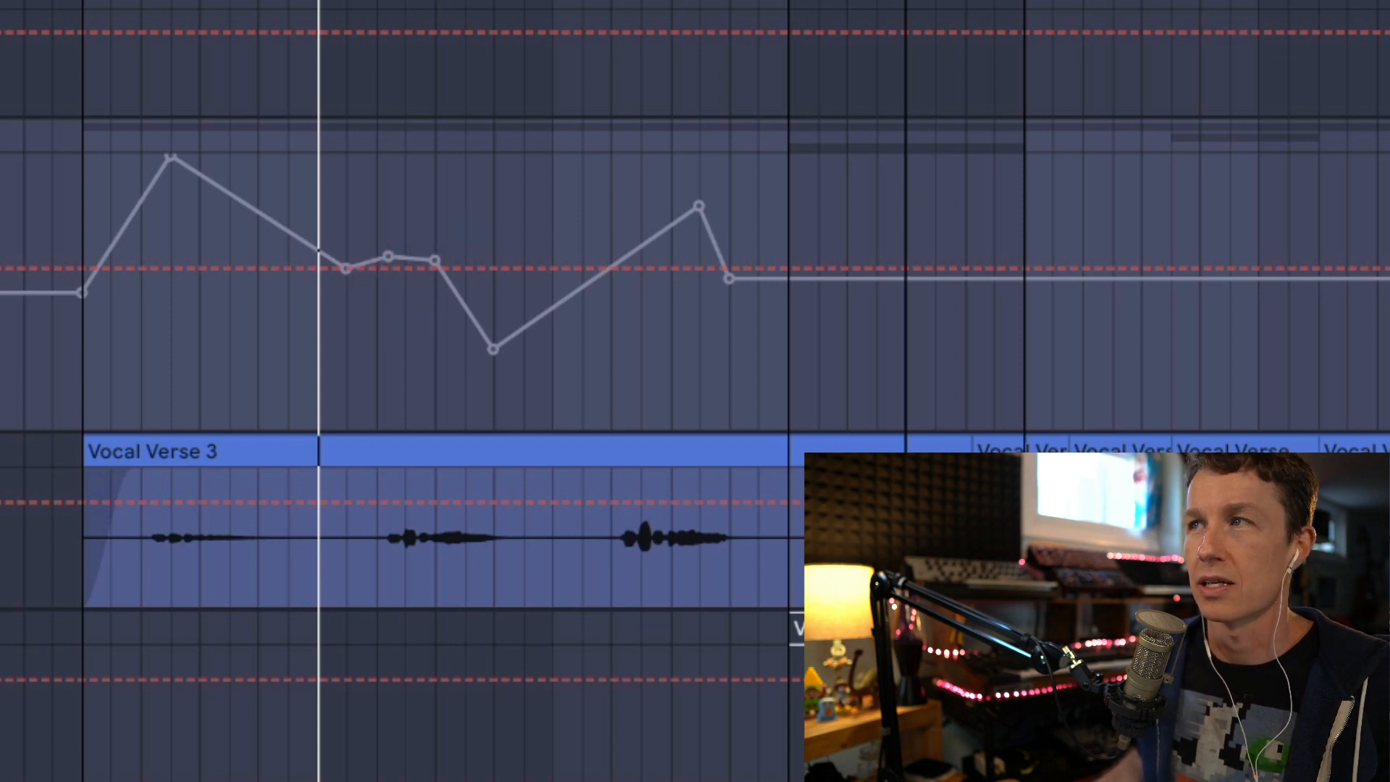
key("alt+plus")
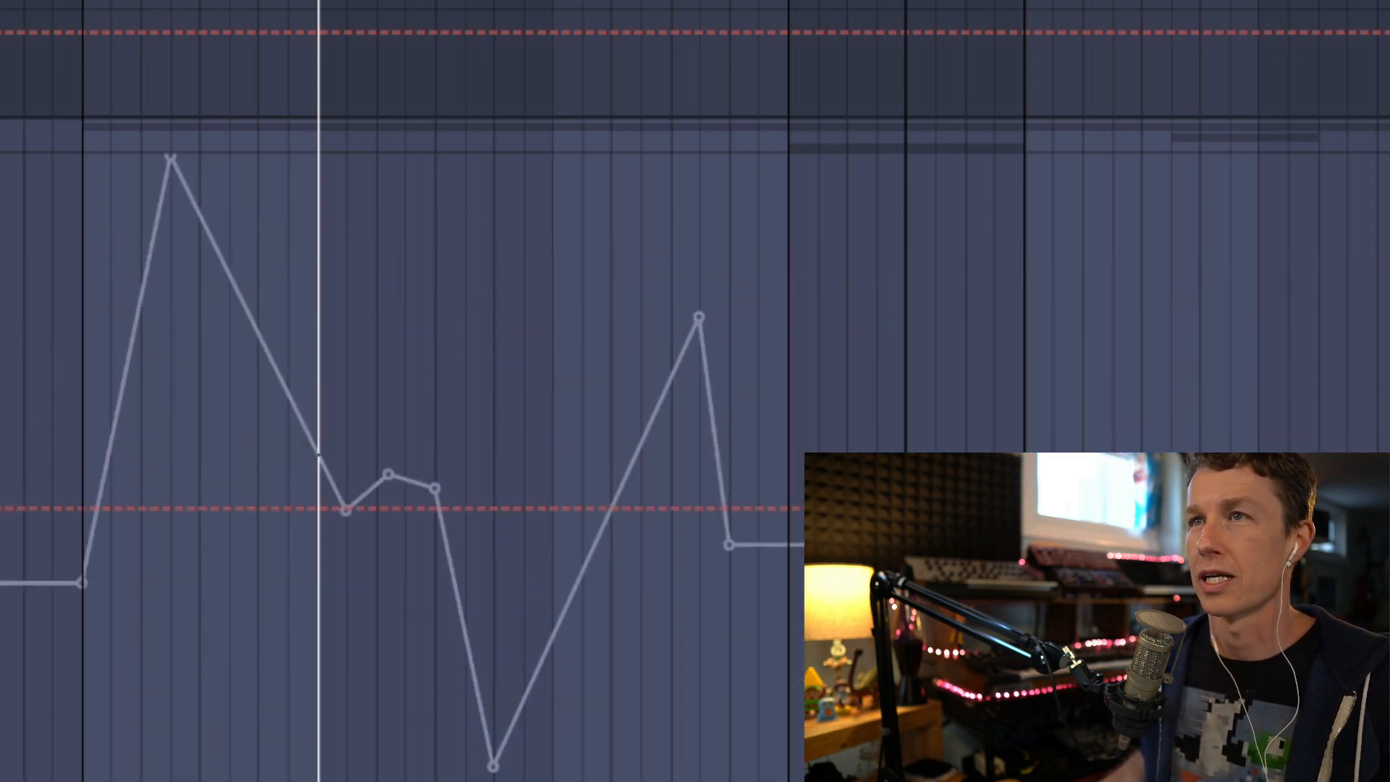
key("alt+minus")
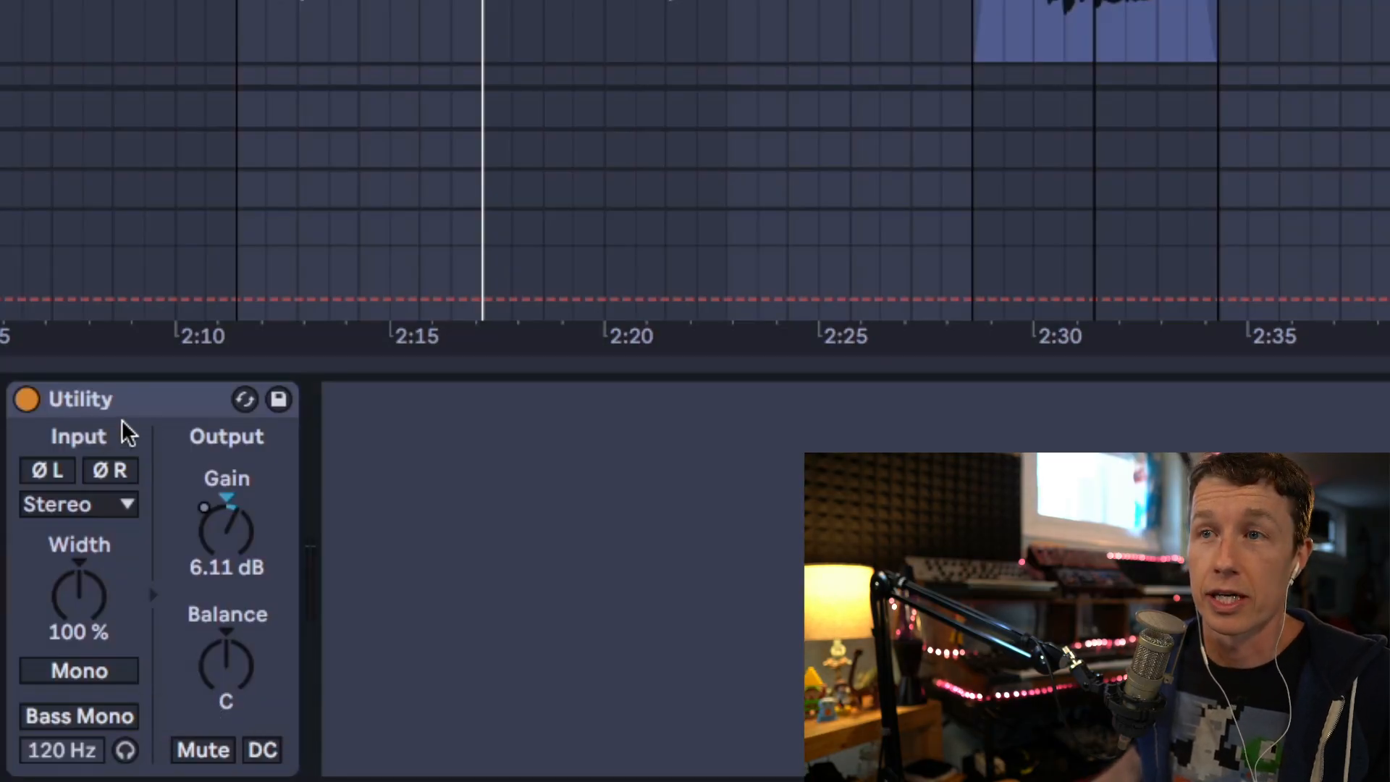
Group the Utility device into an Audio Effect Rack and show the rack's macro controls
left_click(147, 411)
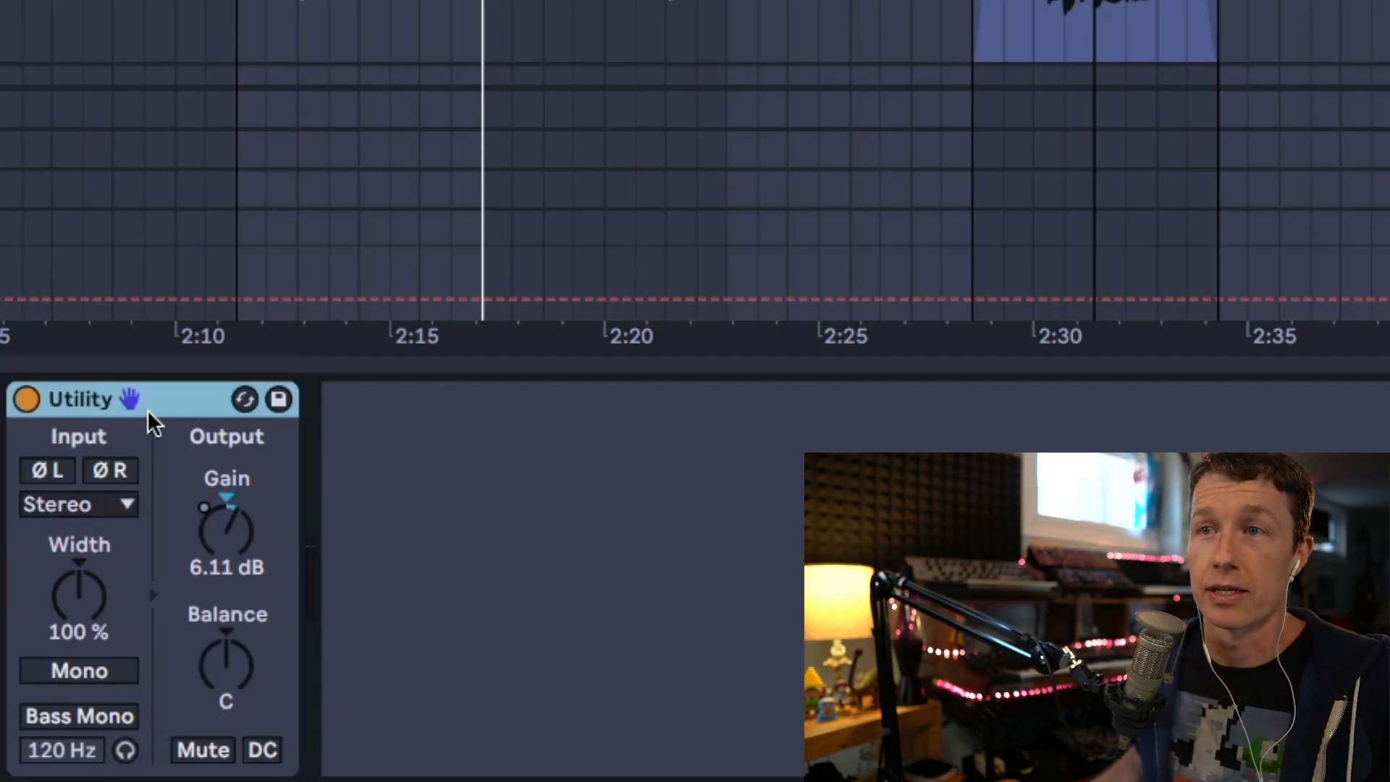
right_click(205, 416)
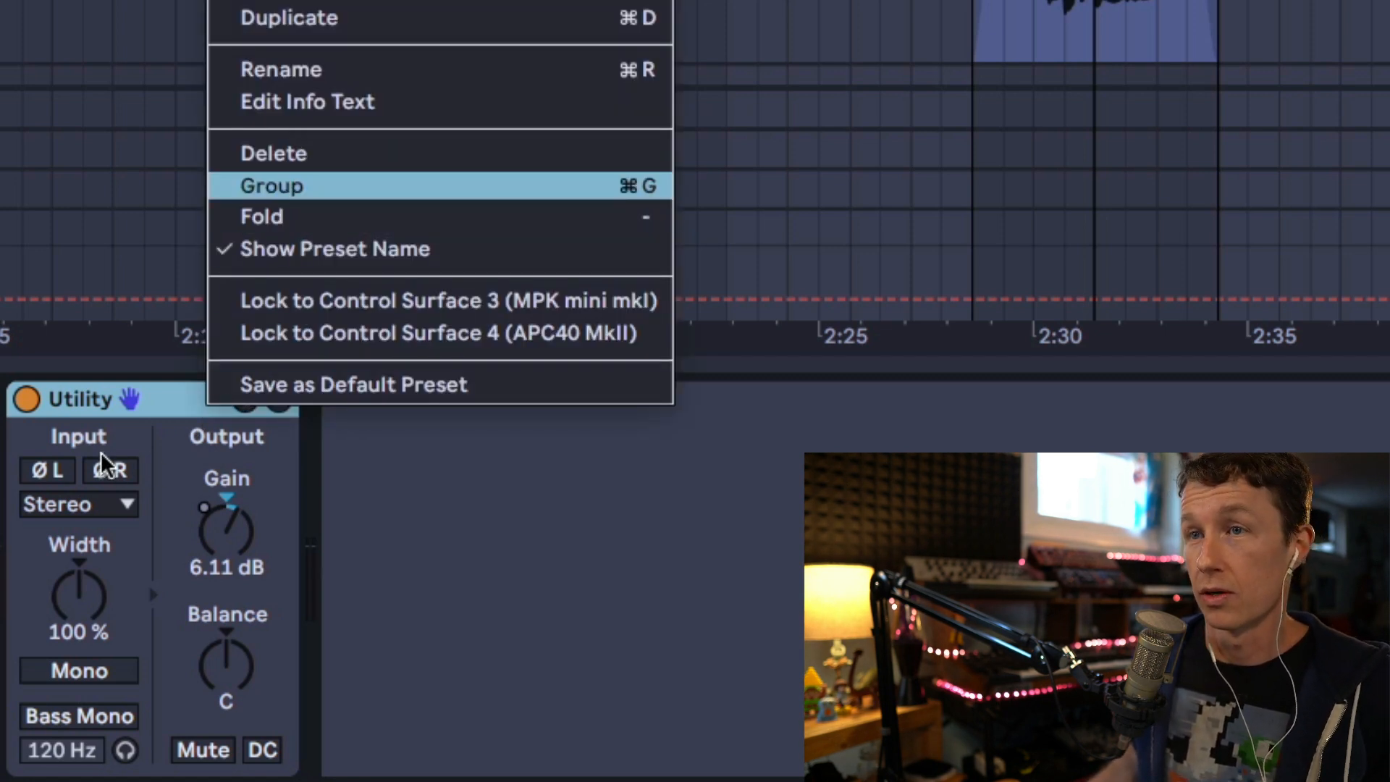
left_click(65, 458)
key("super+g")
left_click(29, 438)
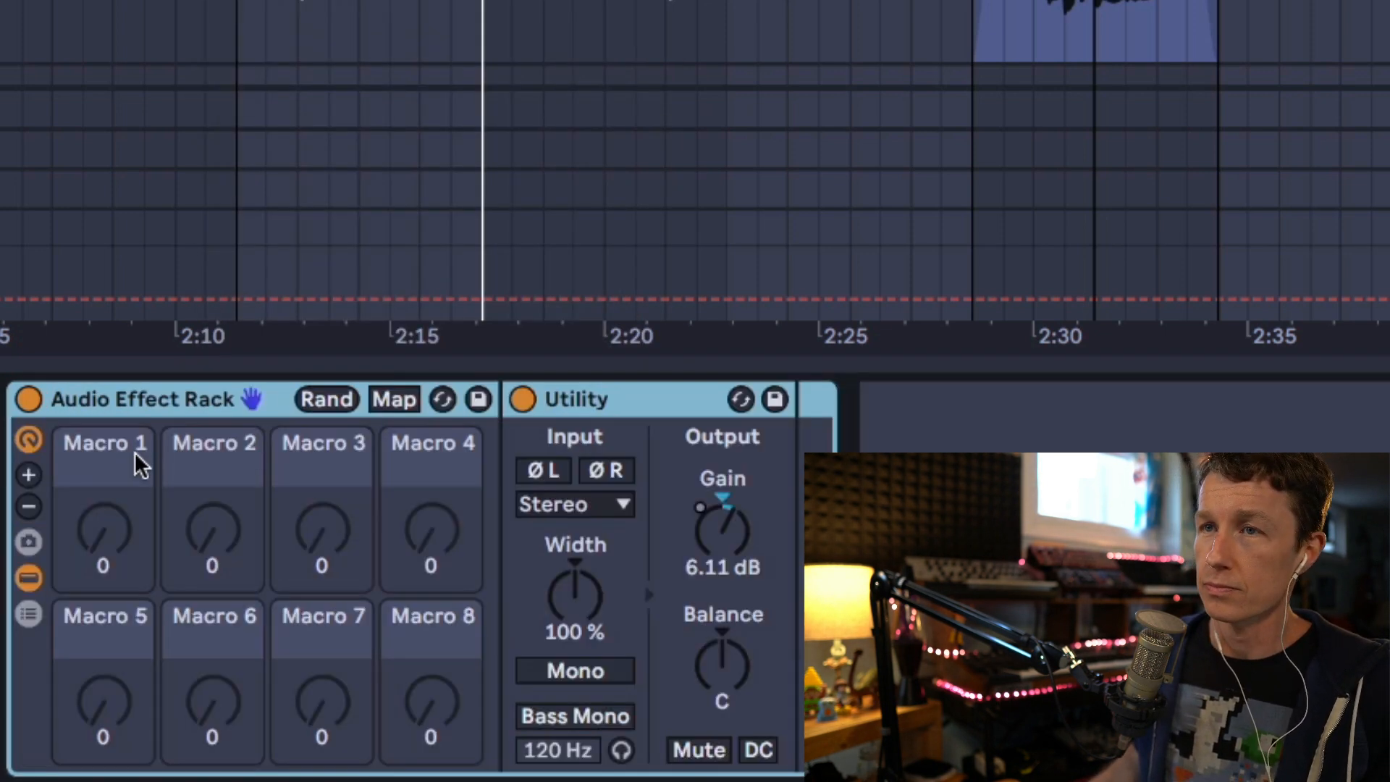
Map the Utility gain to Macro 1 and reduce the rack to that single macro
right_click(713, 554)
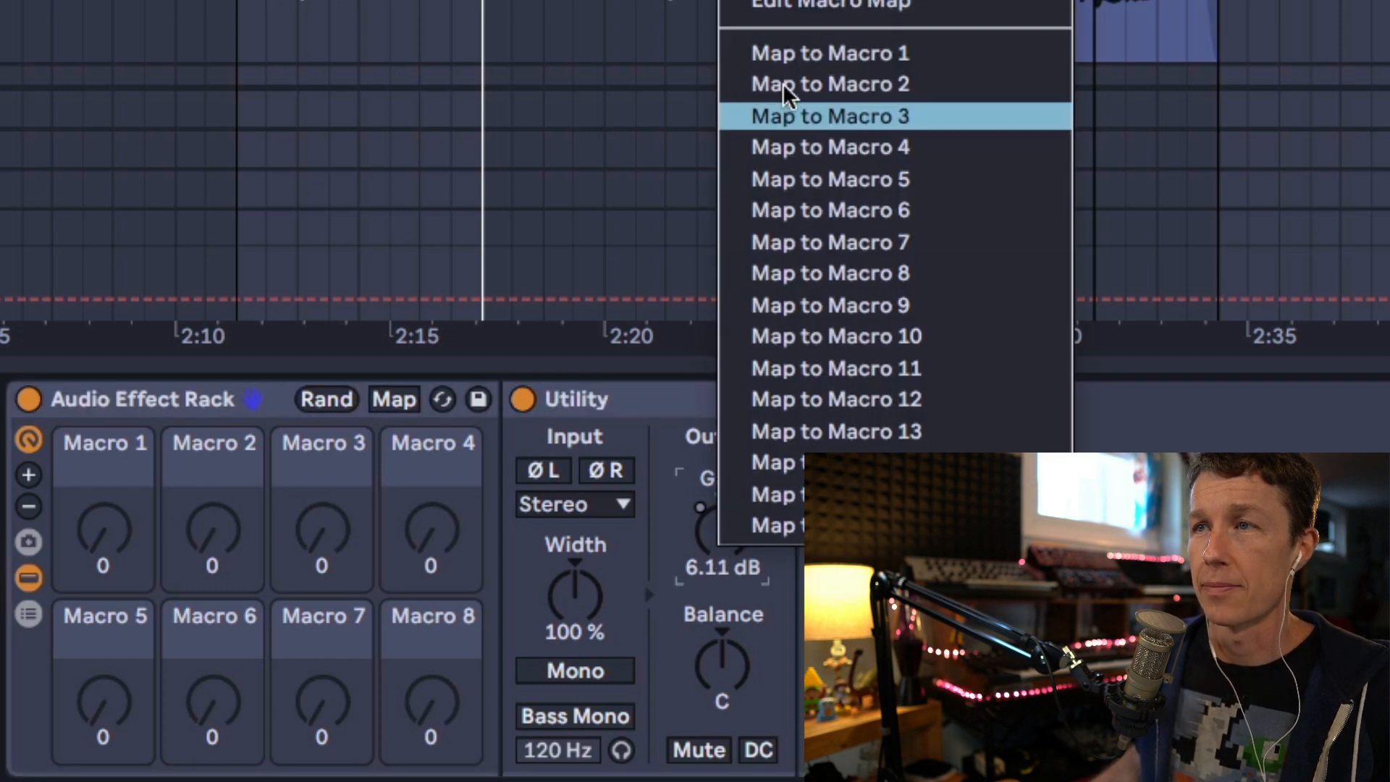
left_click(791, 53)
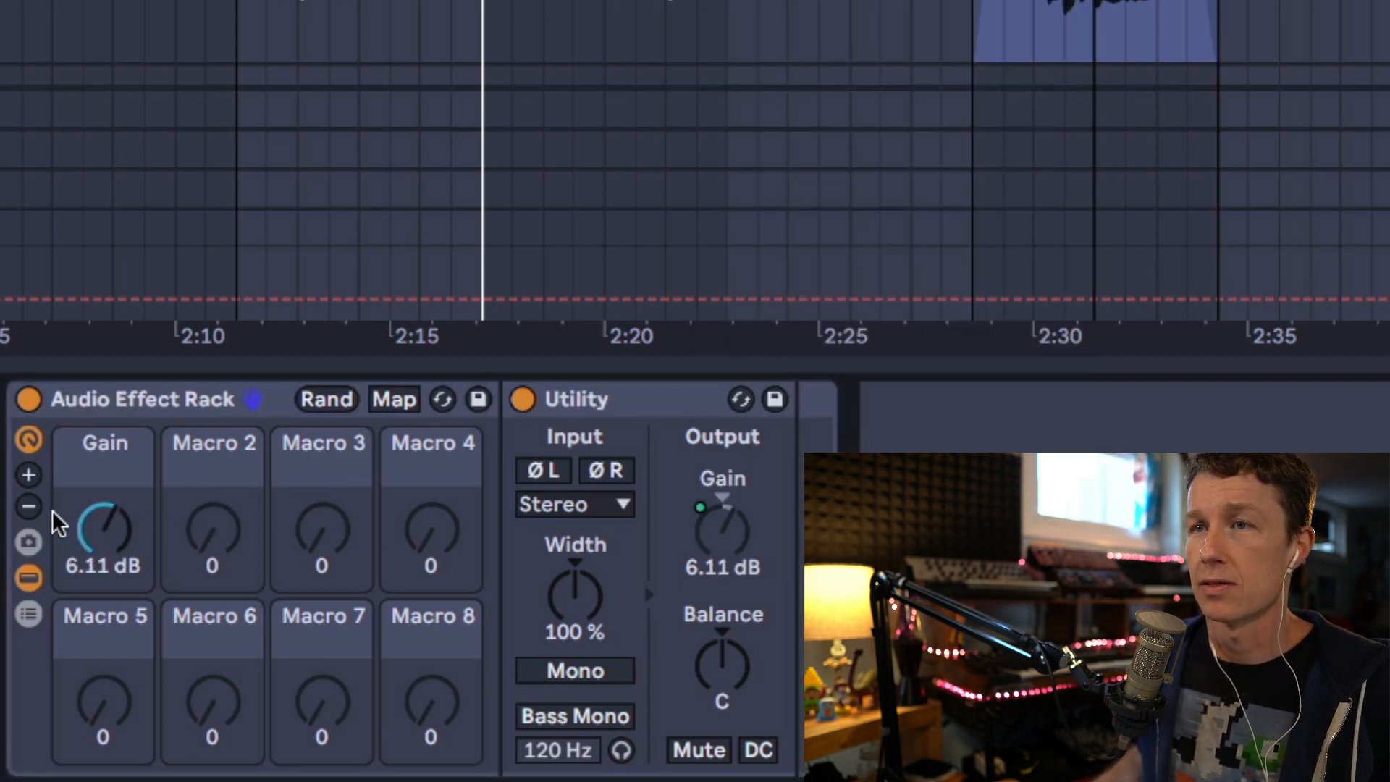
left_click(33, 506)
left_click(33, 507)
left_click(33, 507)
left_click(33, 507)
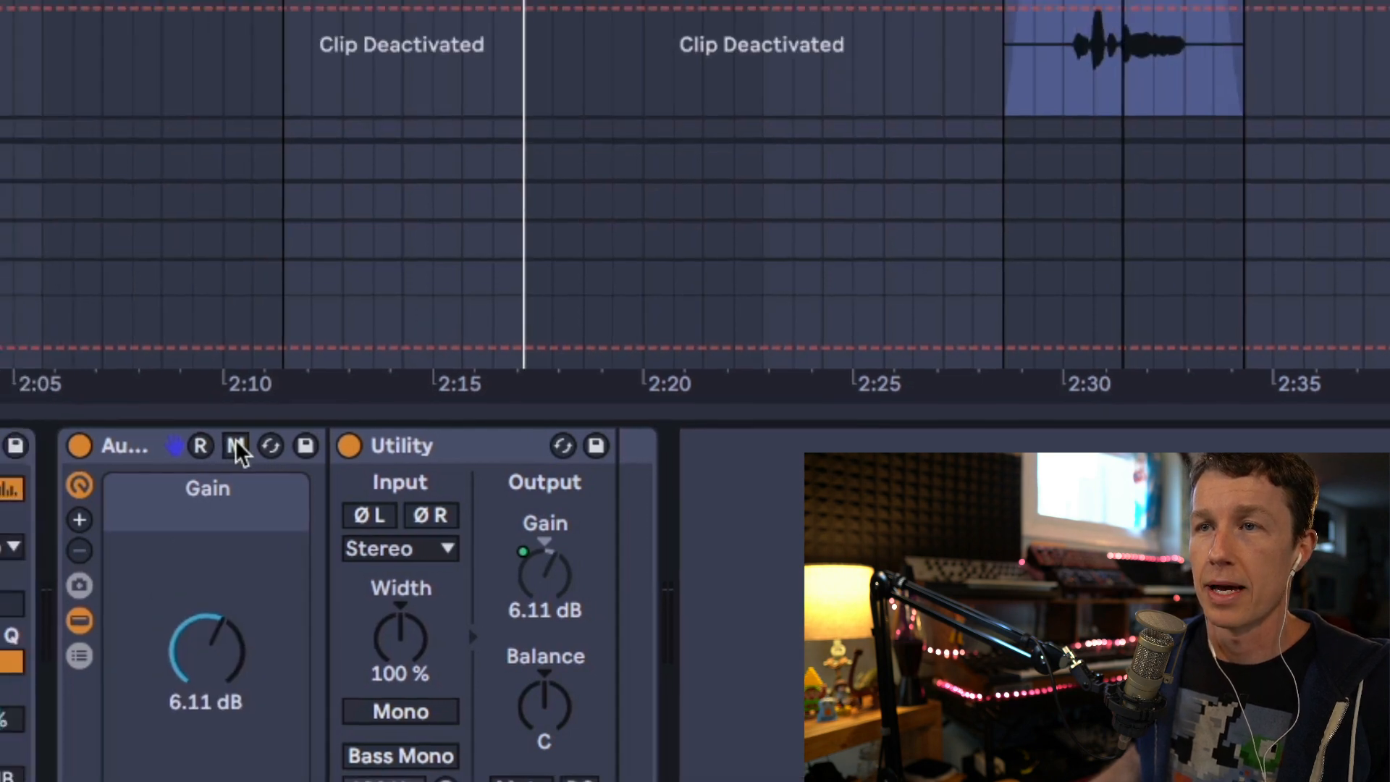
Edit the minimum of the Gain macro's mapping range and draw rising macro Gain automation over the start of Vocal Verse 3
left_click(188, 399)
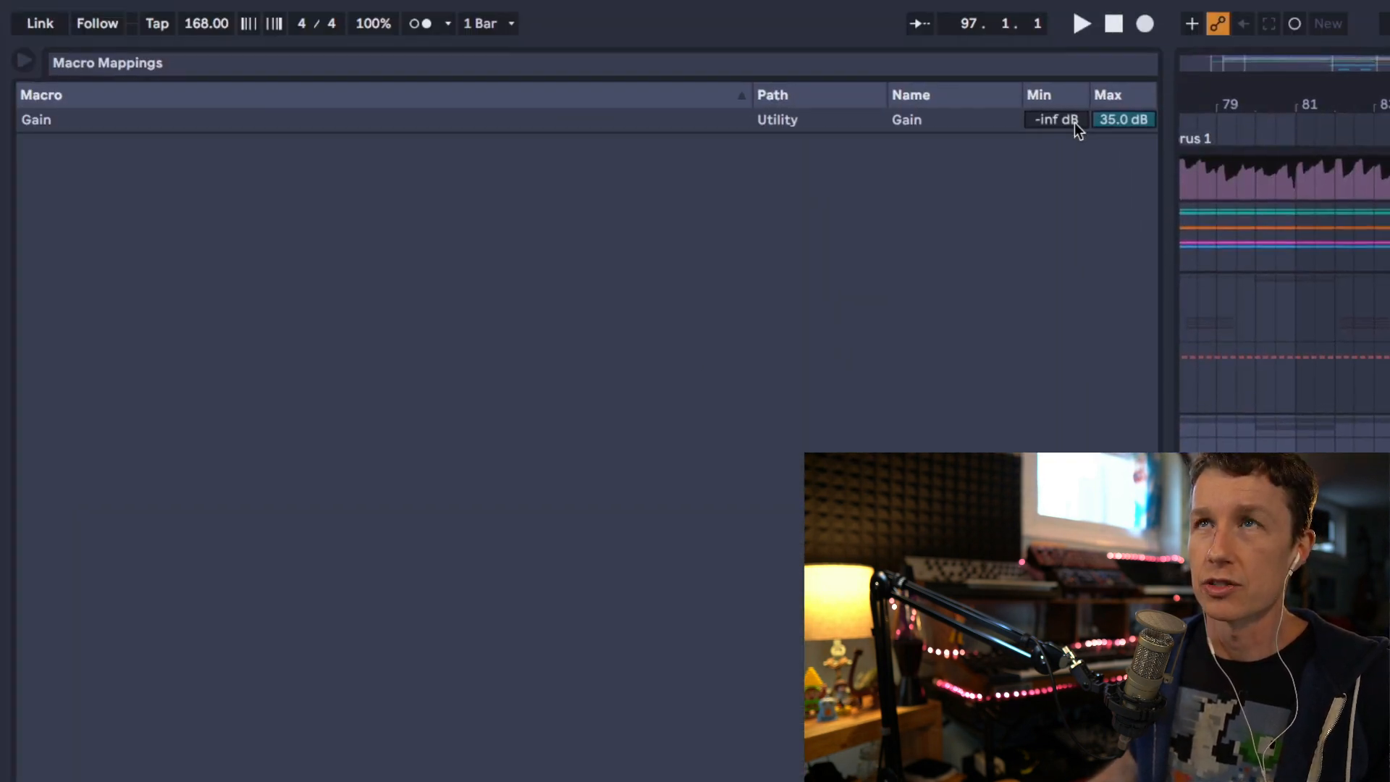
left_click(1074, 123)
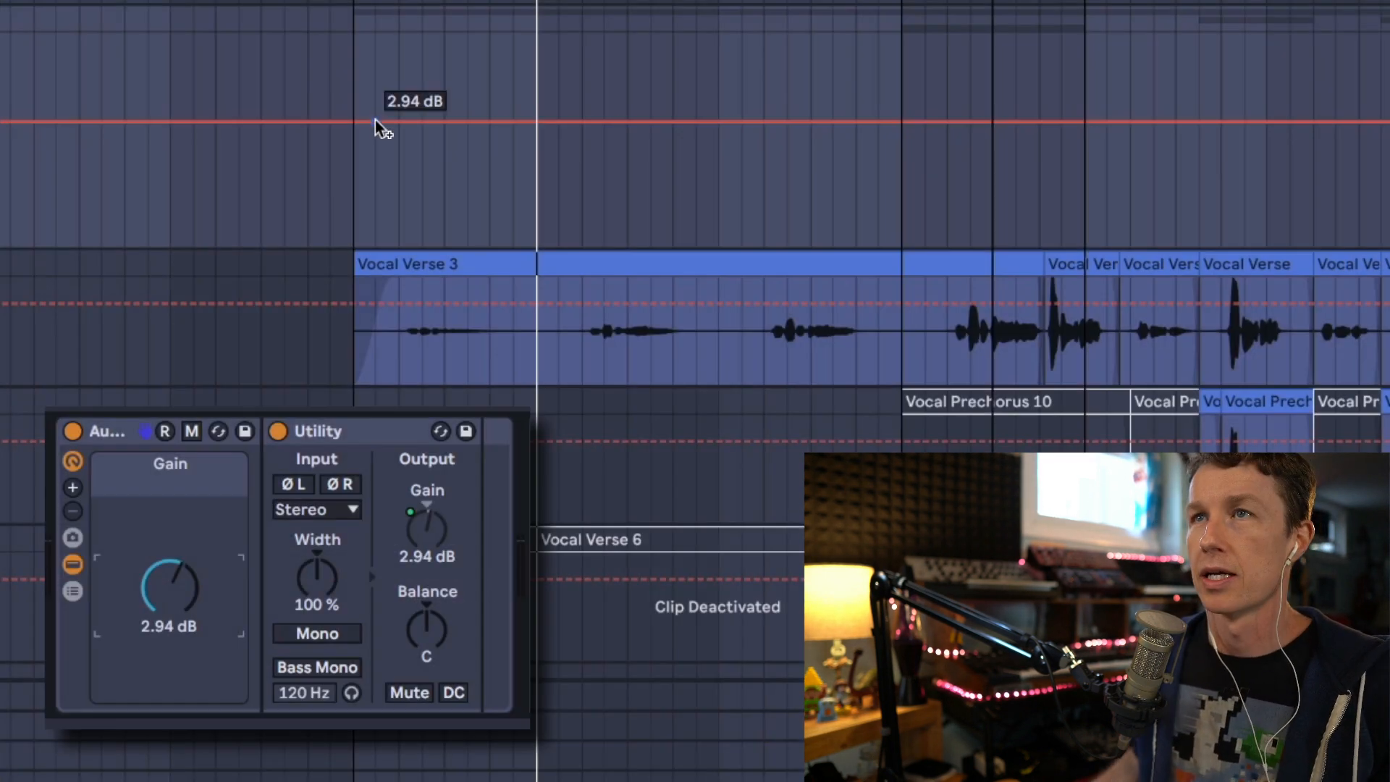
left_click_drag(422, 122, 581, 94)
left_click(624, 95)
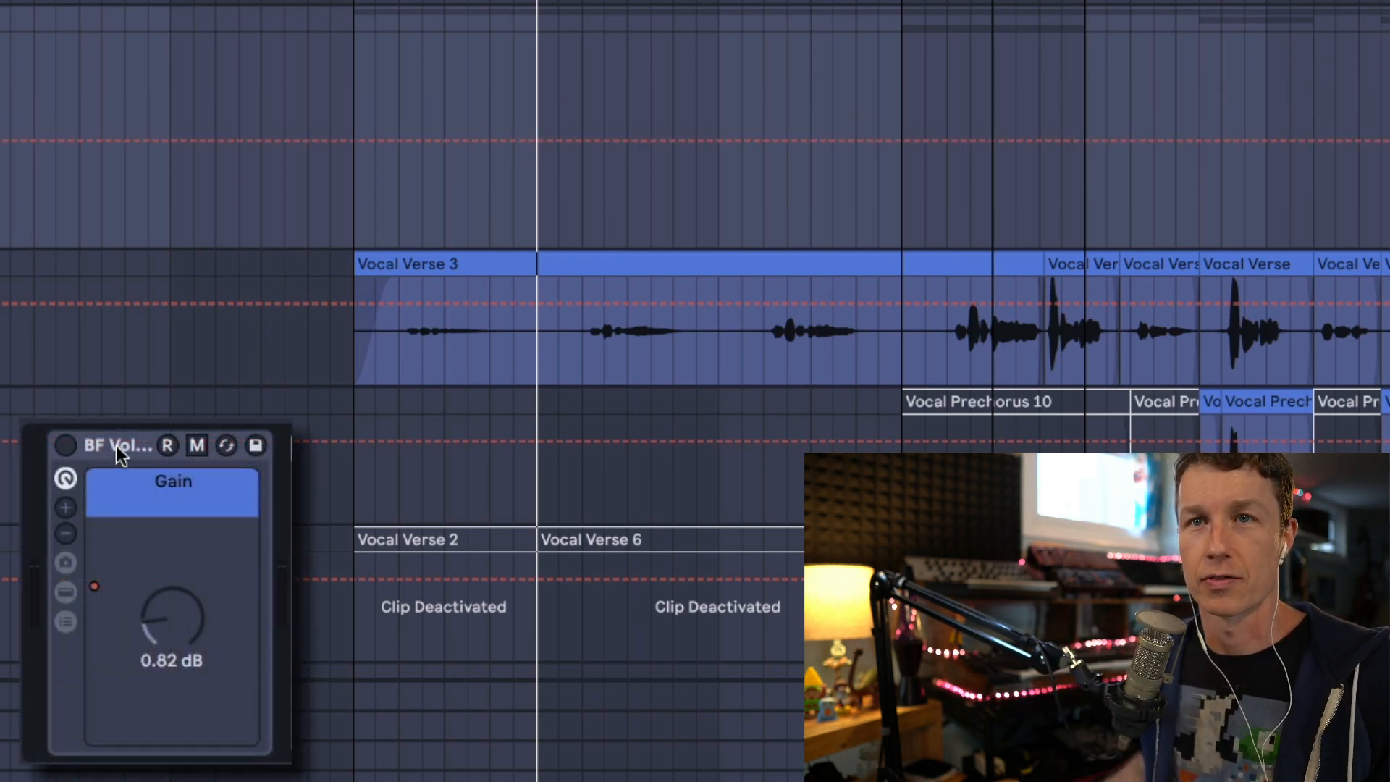
Turn on the BF Volume Rider rack and review its Gain automation from the Build section into Chorus 2
left_click(100, 446)
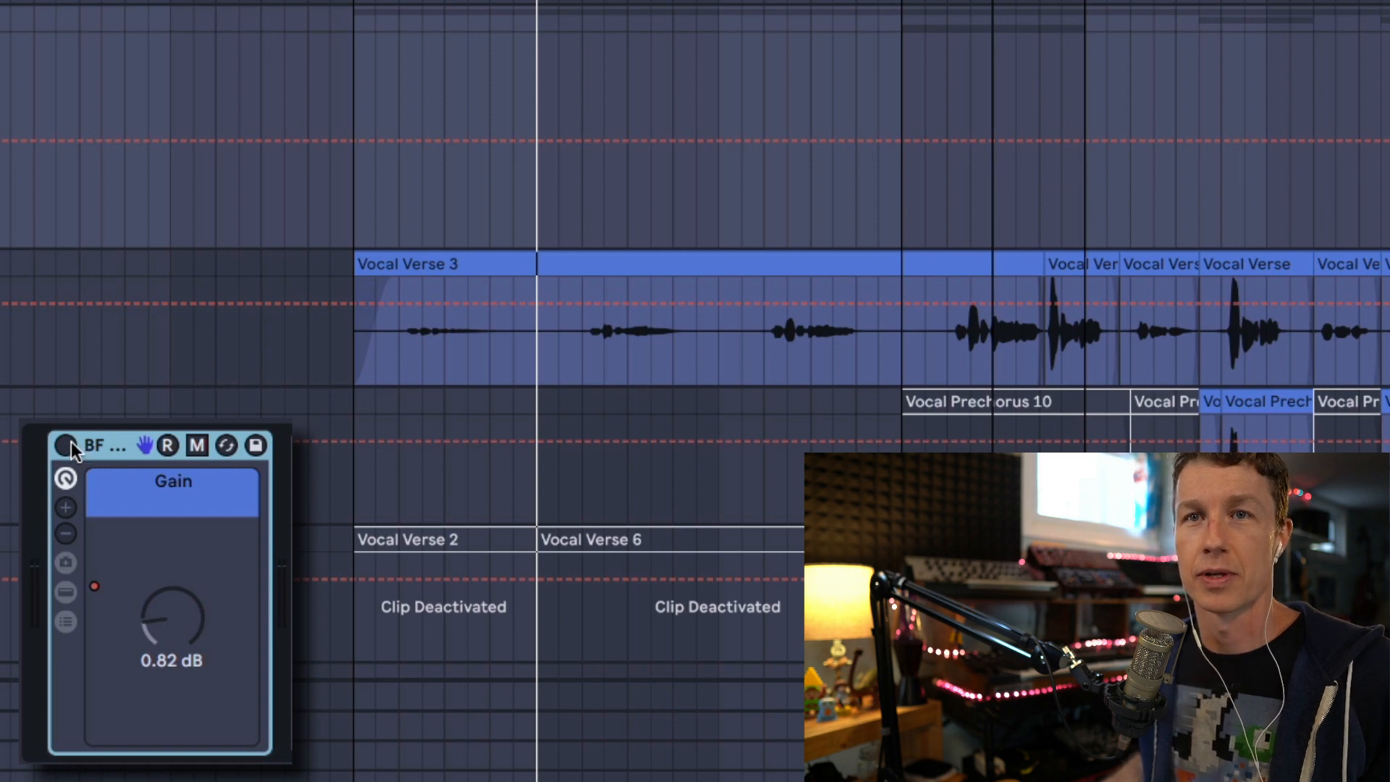
left_click(71, 441)
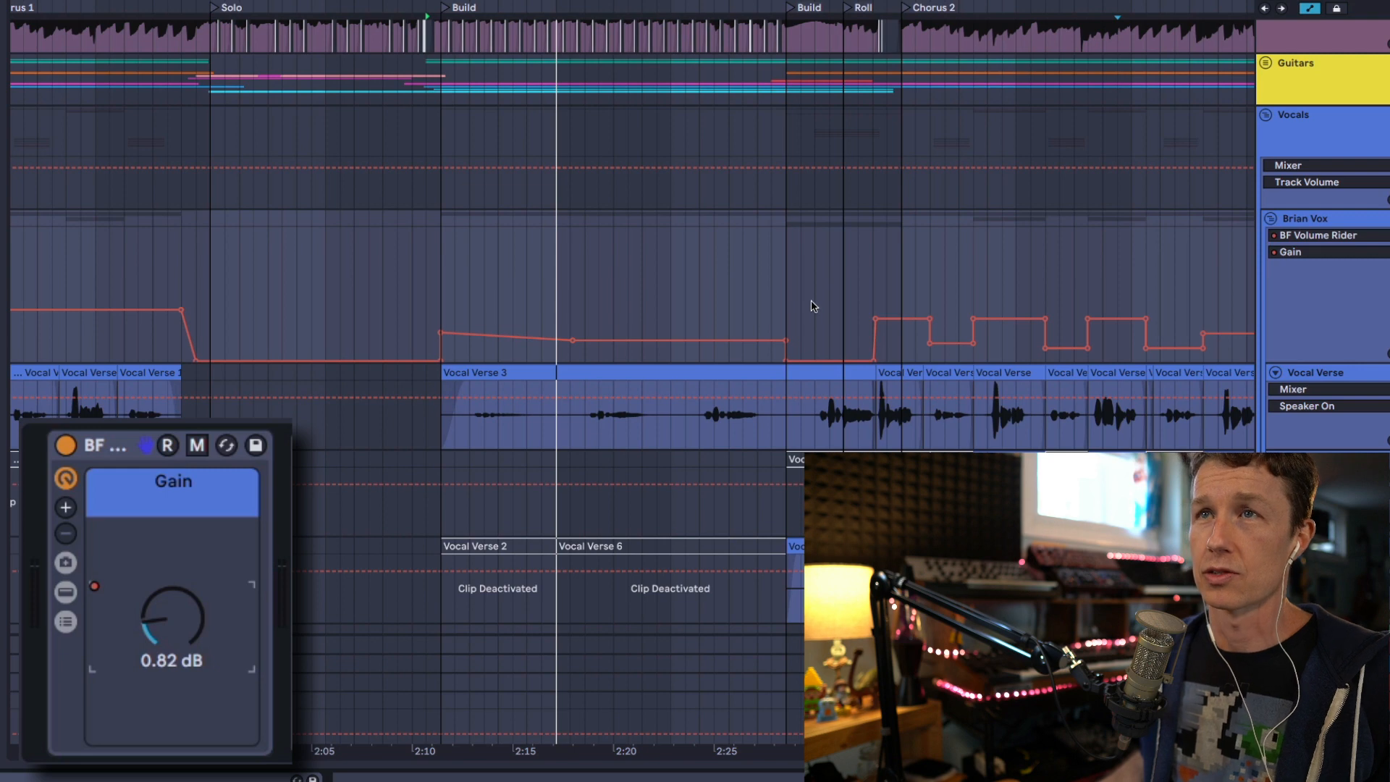
scroll(812, 306, "right", 3)
left_click_drag(560, 2, 478, 62)
scroll(902, 281, "right", 5)
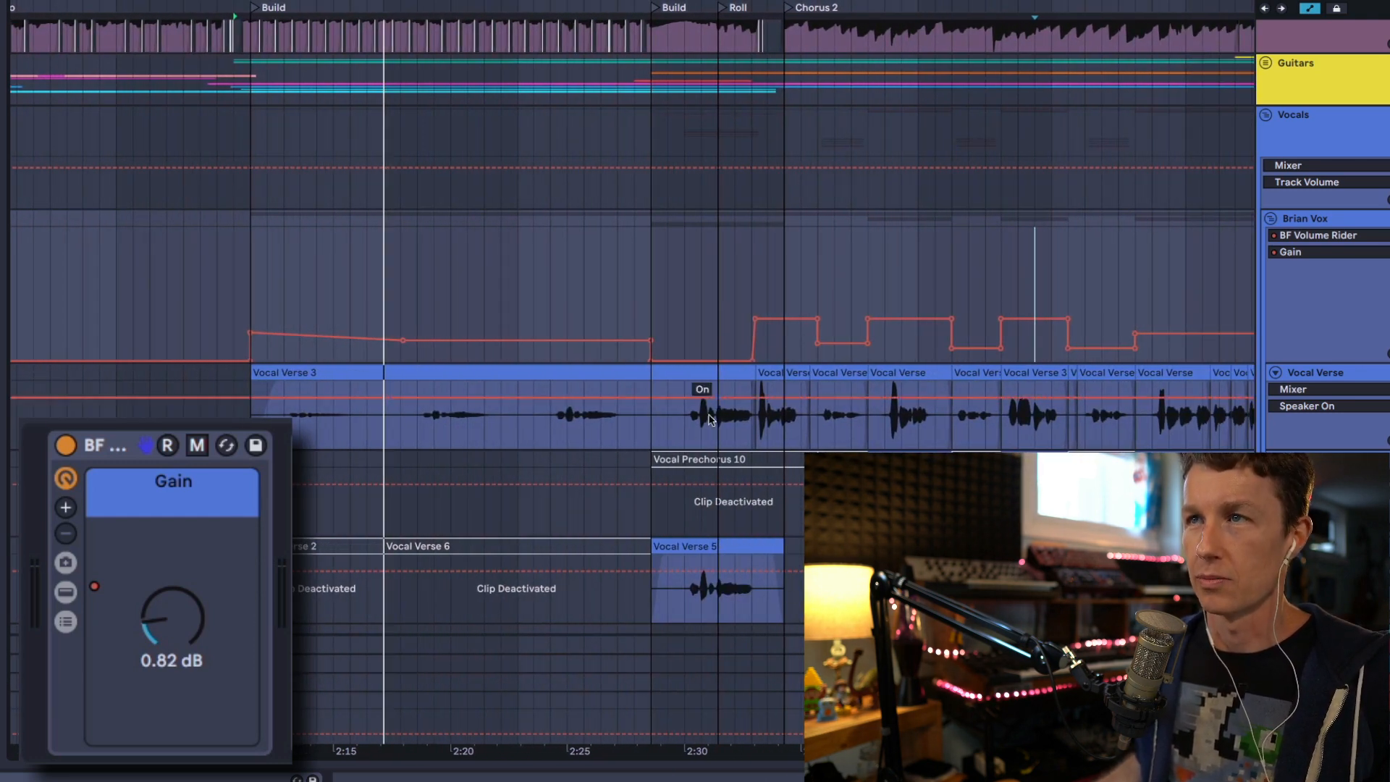
Review the vocal clips and the volume rider's Gain automation through Chorus 2 during playback
scroll(764, 550, "down", 10)
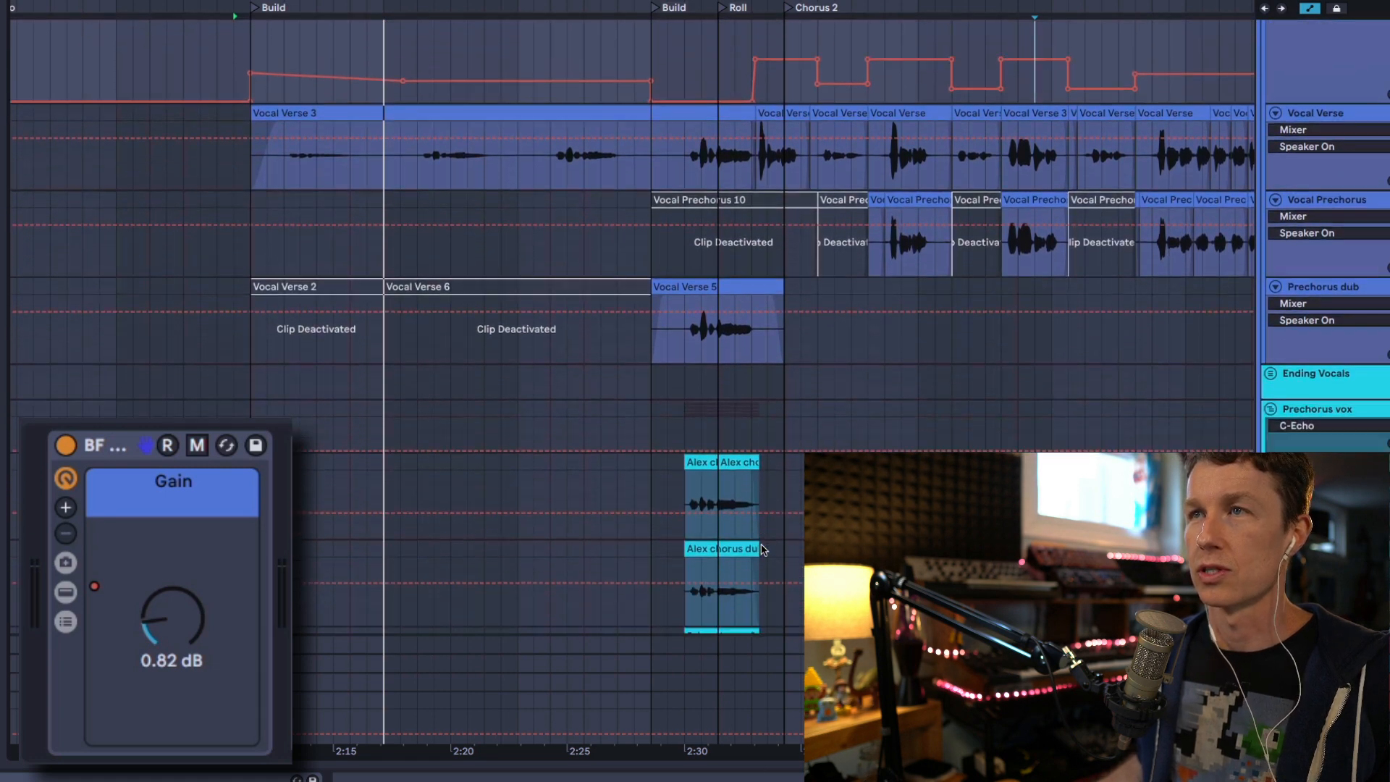
scroll(764, 550, "up", 8)
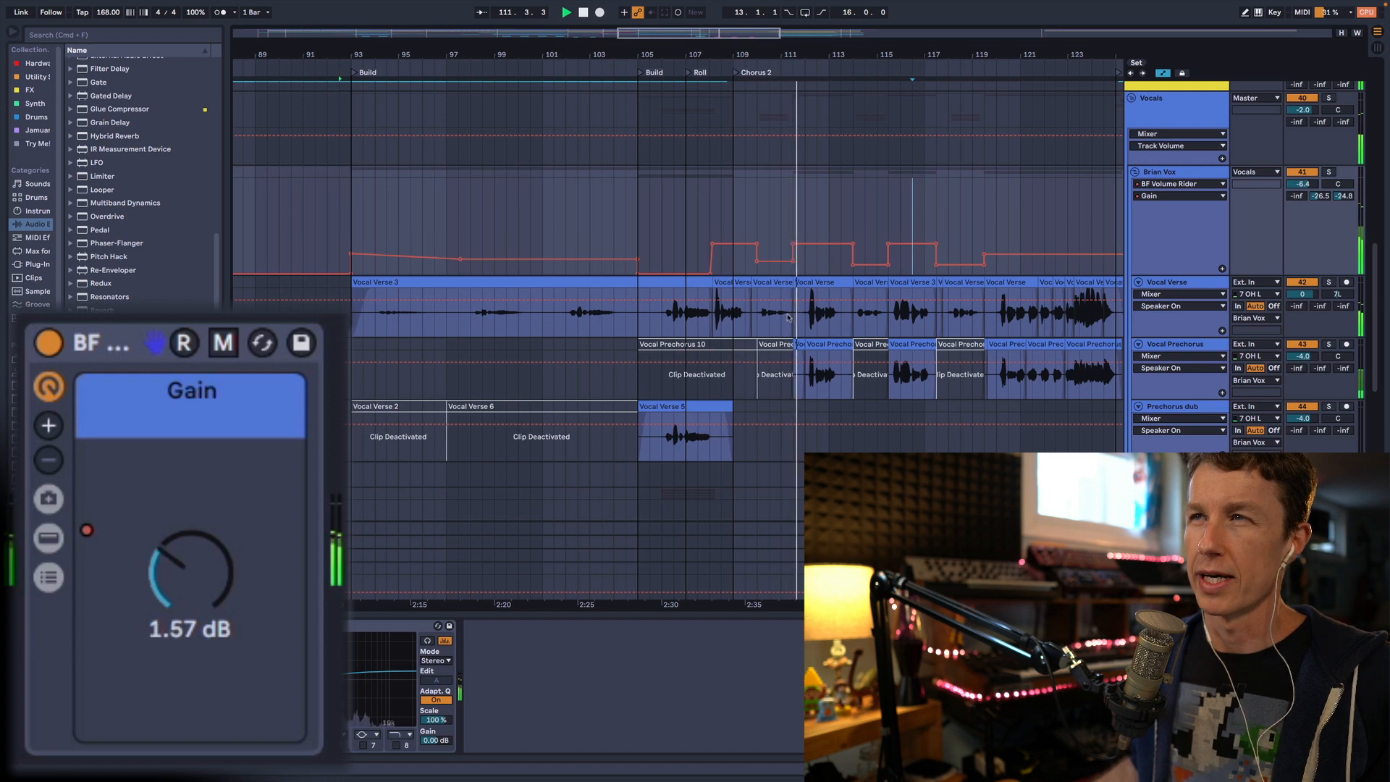
scroll(831, 289, "down", 2)
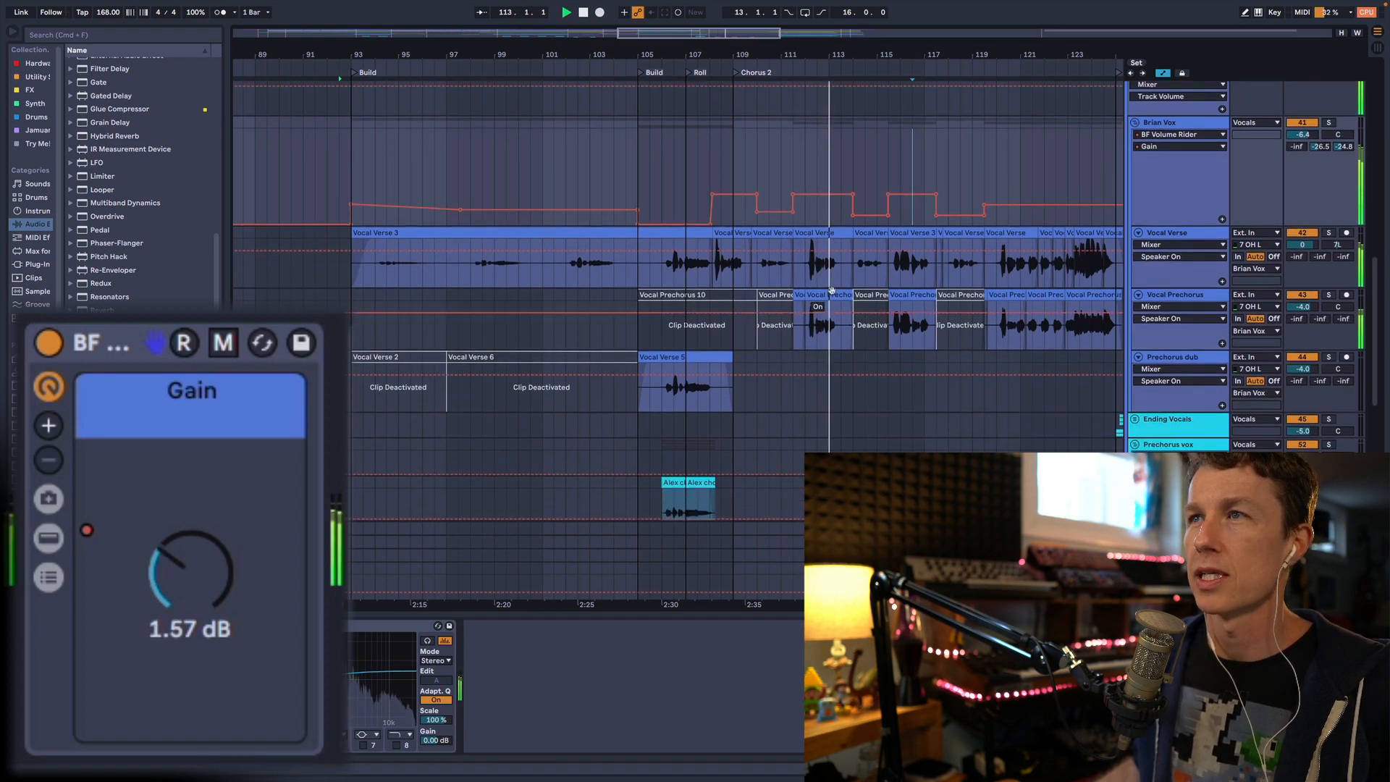
scroll(737, 259, "right", 3)
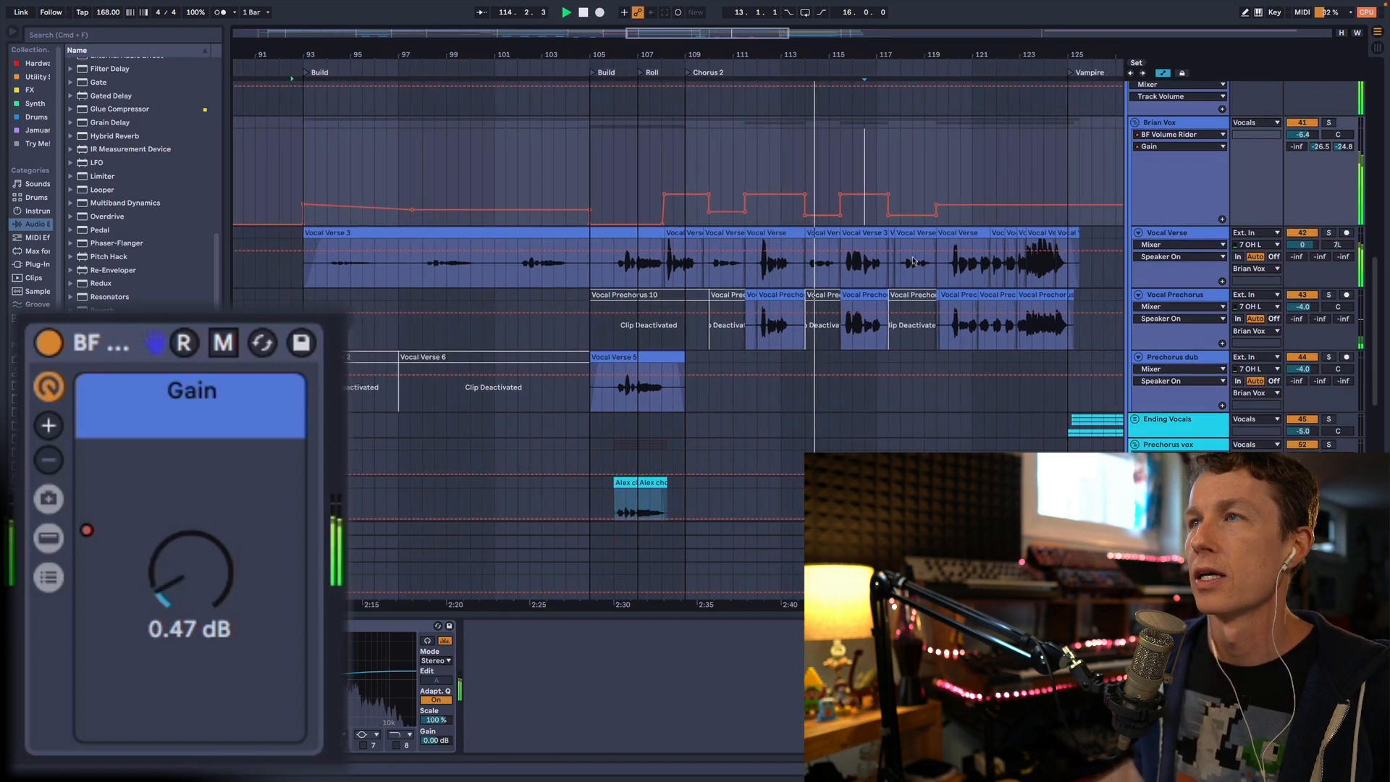
scroll(737, 259, "left", 3)
scroll(736, 259, "left", 10)
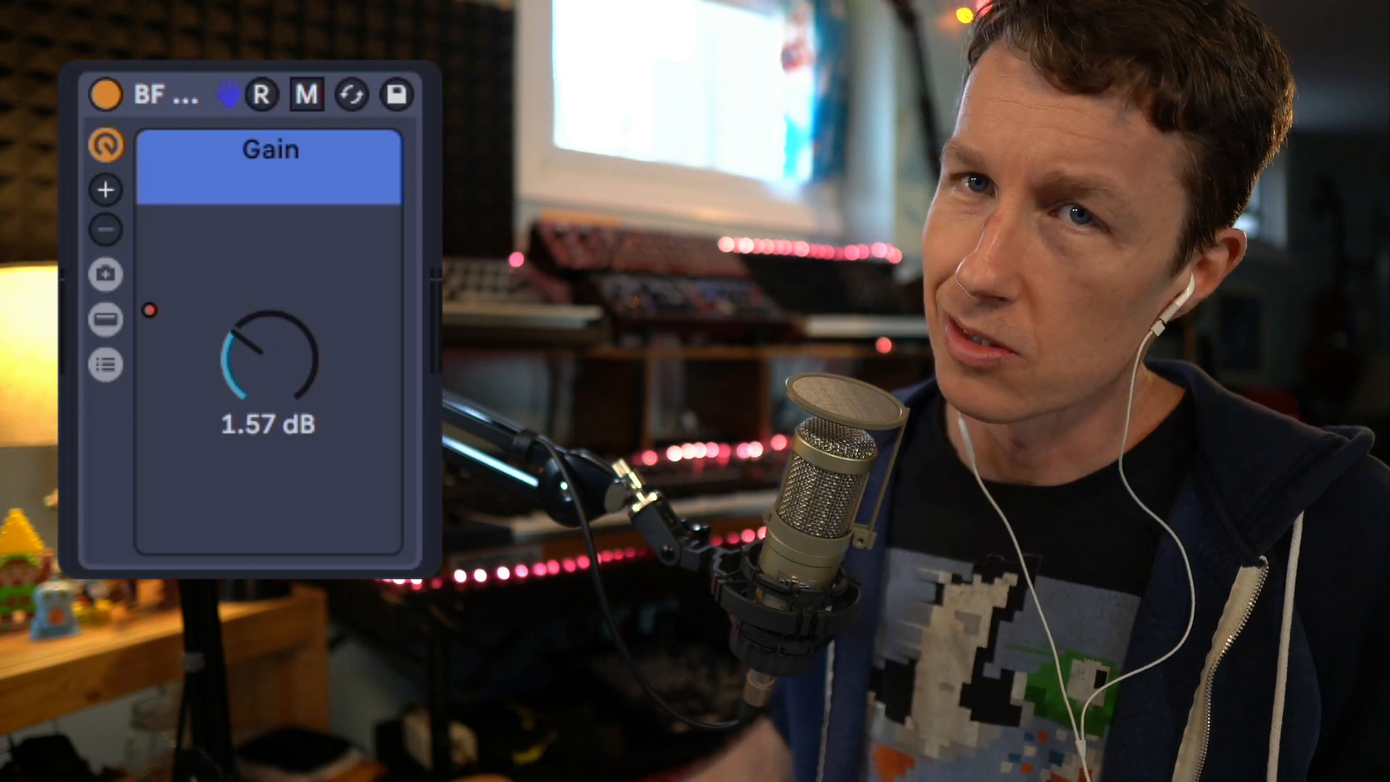
Add breakpoints to the volume rider's Gain automation in PreChorus 2 and raise one into a peak above the flat section
left_click_drag(193, 380, 258, 360)
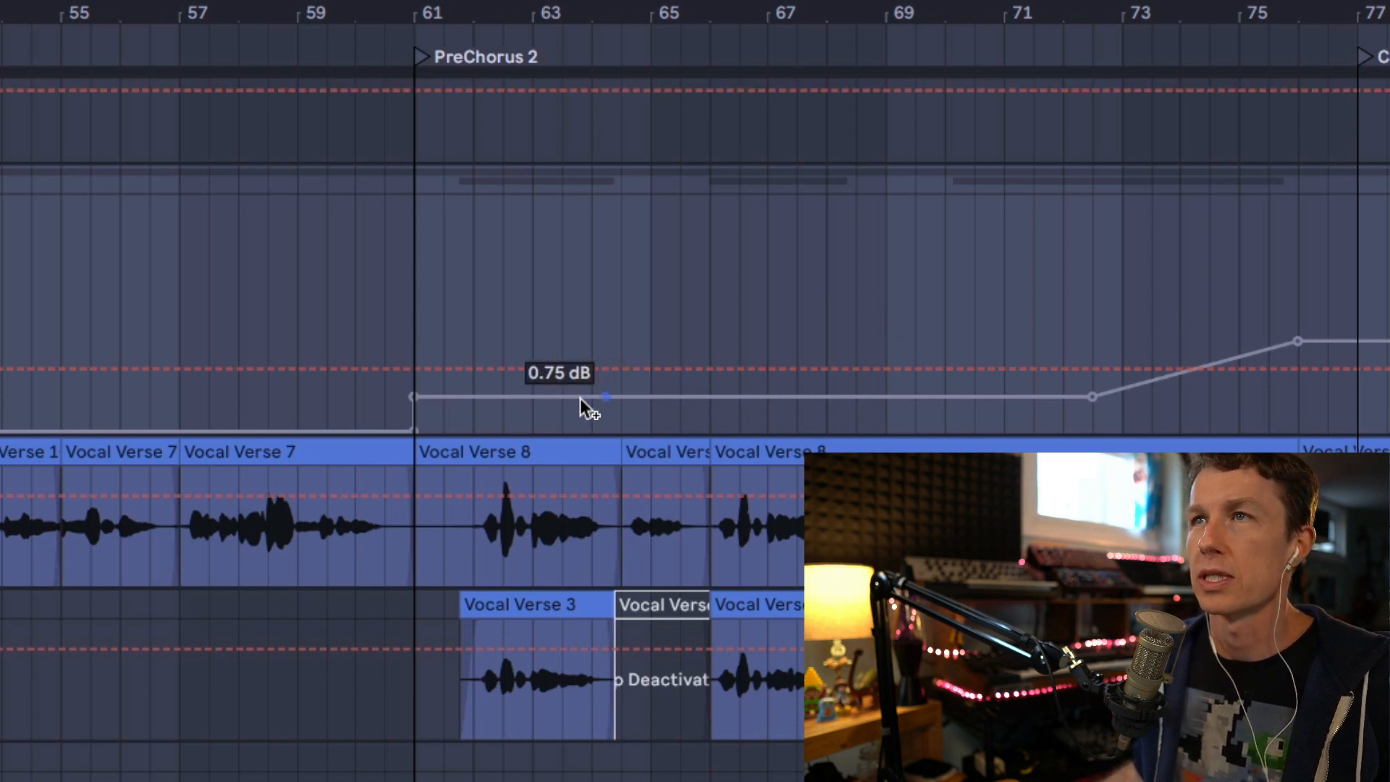
left_click(562, 397)
left_click_drag(650, 397, 651, 239)
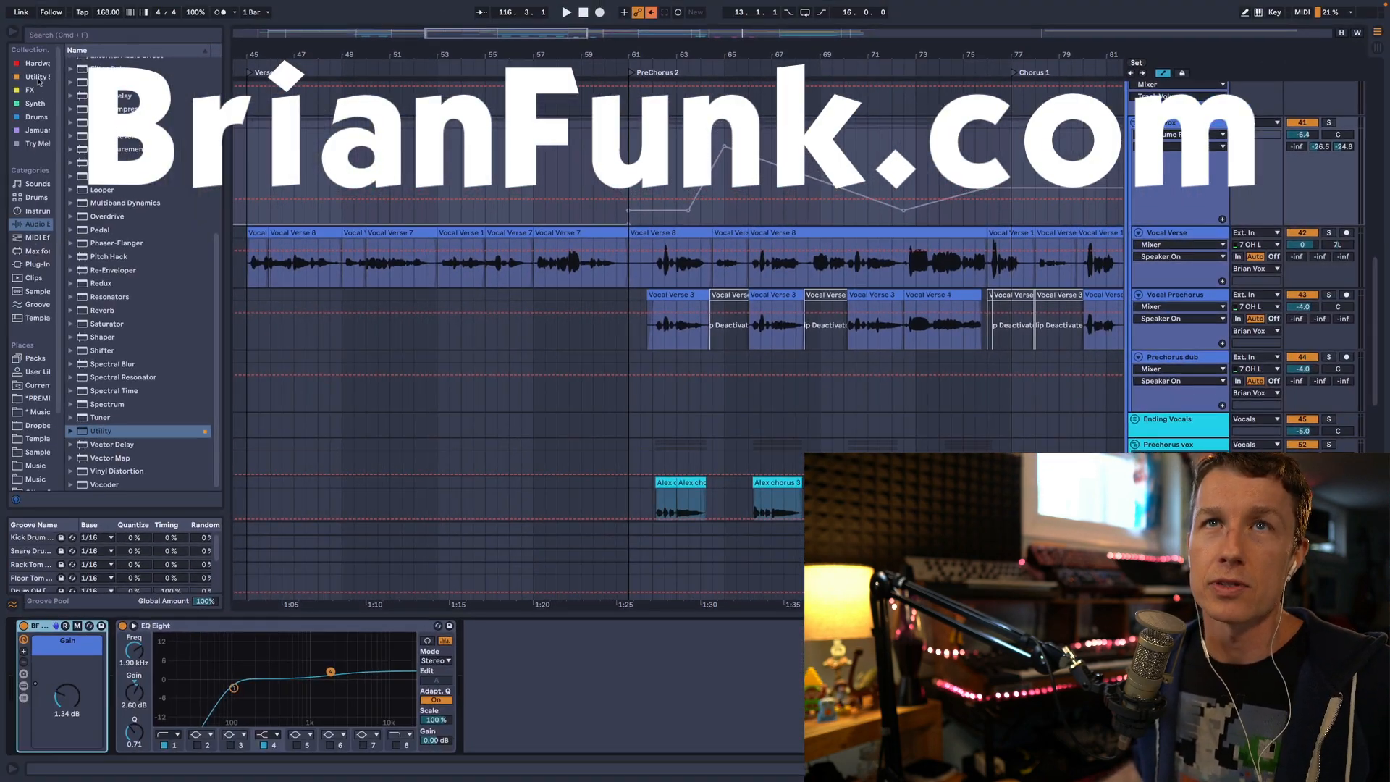
Load the BF Volume Rider + and - rack on the vocal group and draw PreChorus 2 Gain automation that dips, then rises to 5.00 dB
left_click(38, 77)
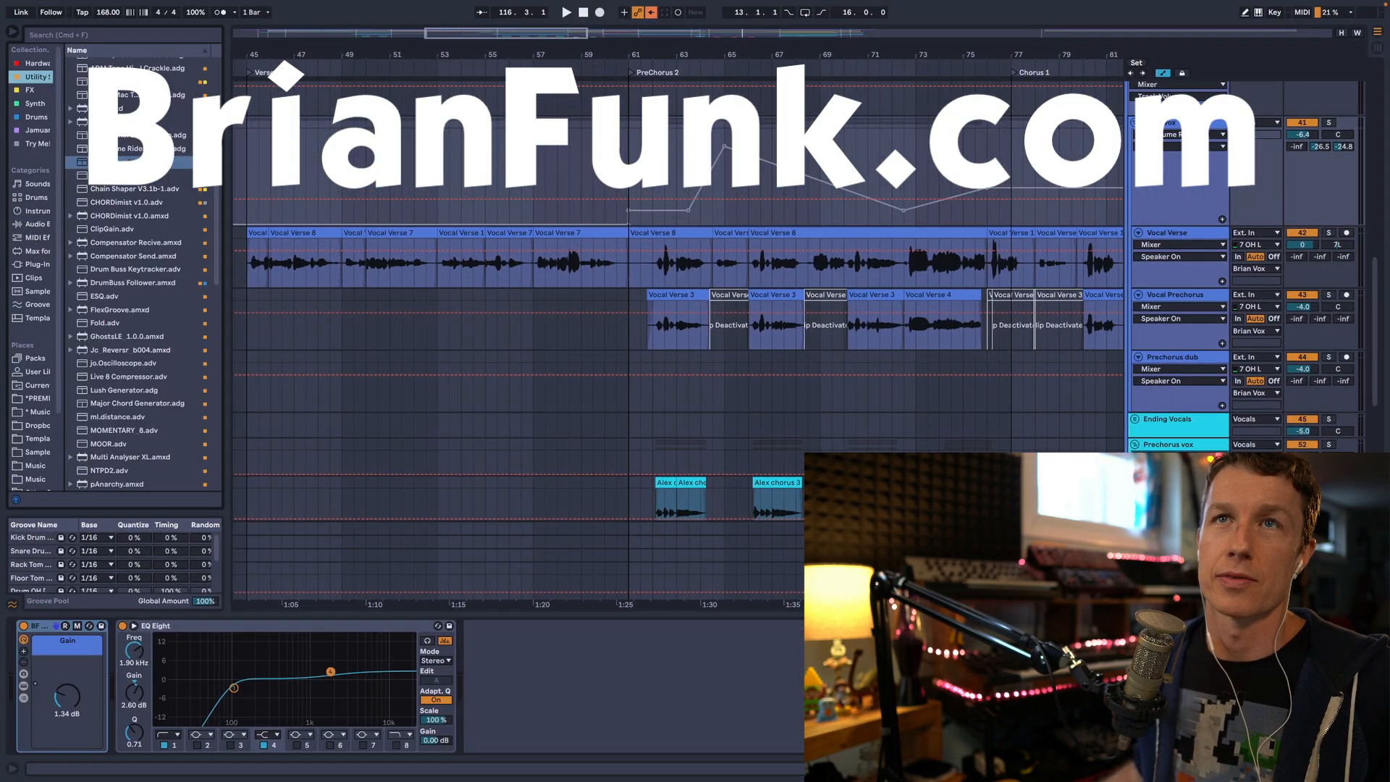
left_click_drag(145, 150, 538, 691)
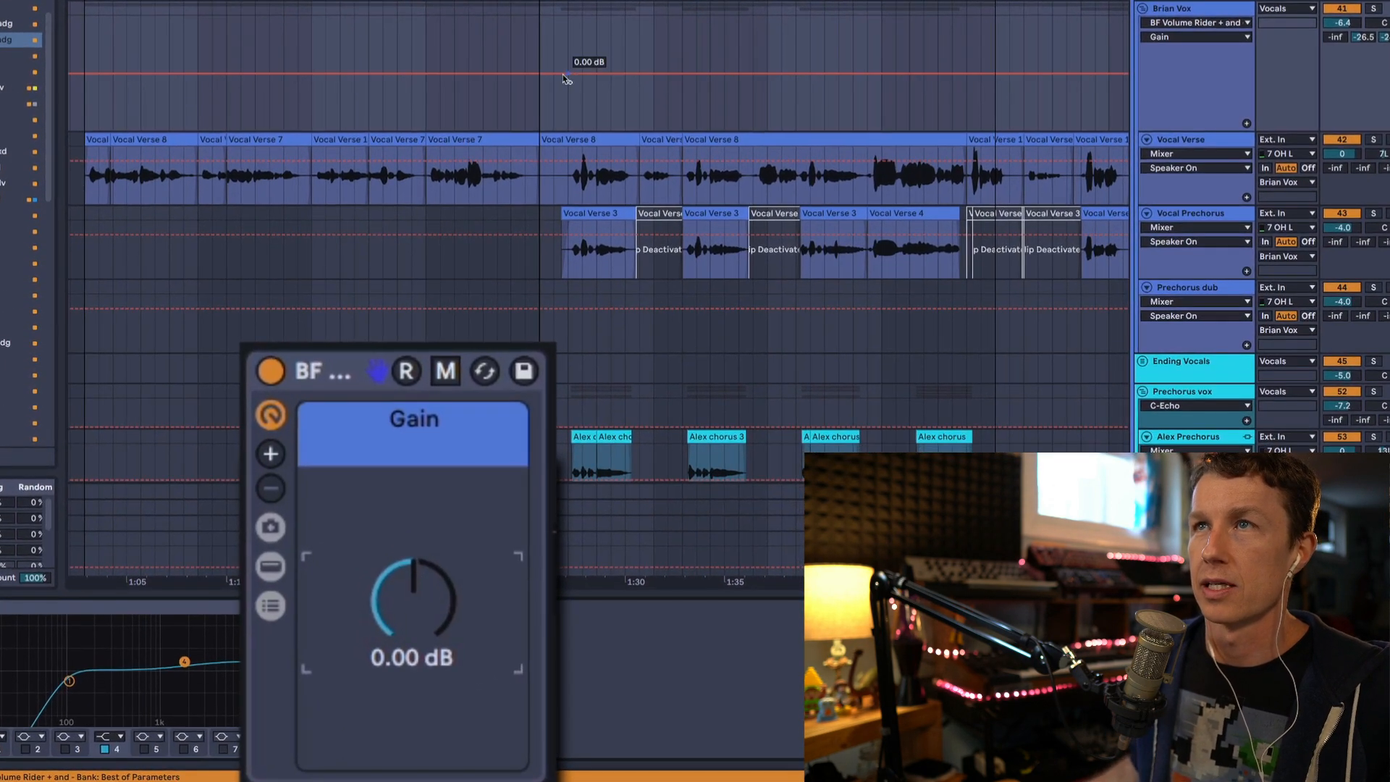
left_click(567, 73)
left_click_drag(583, 74, 667, 20)
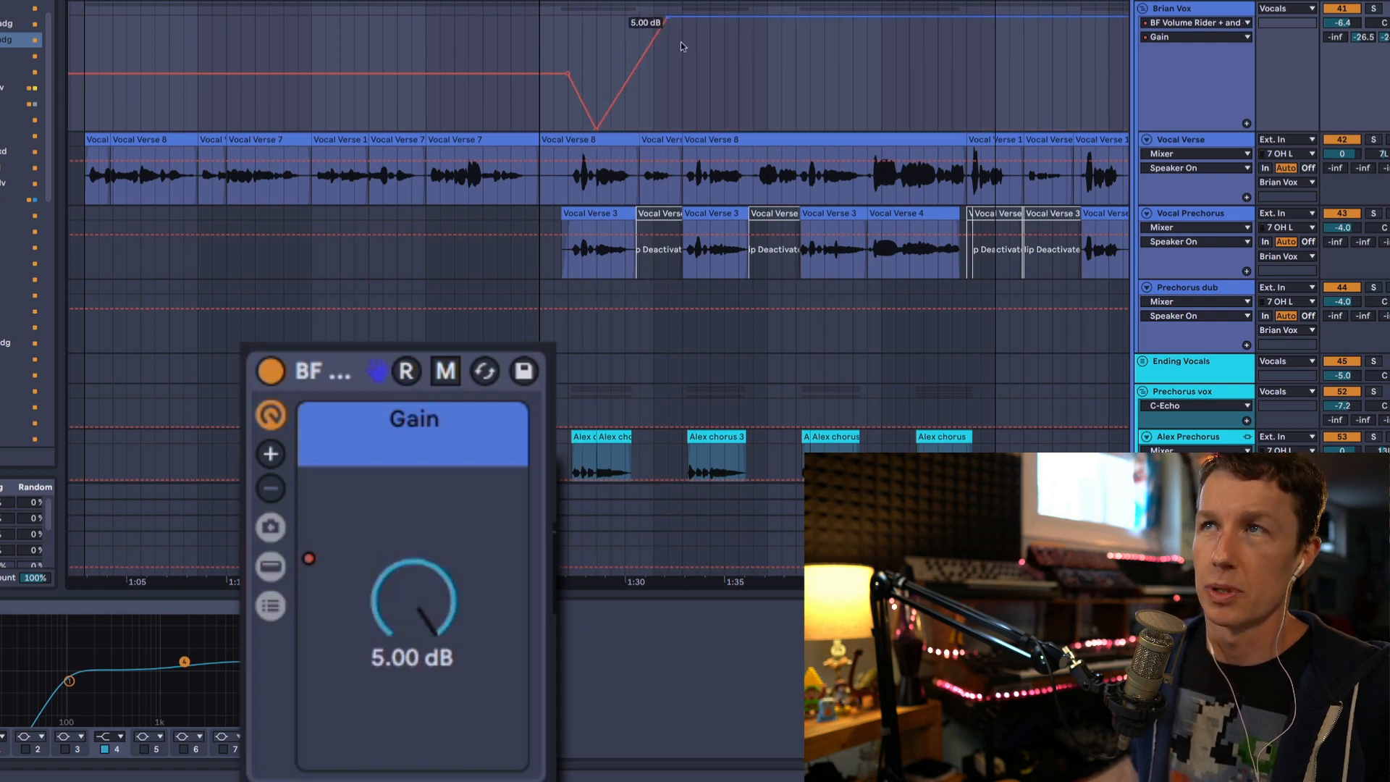